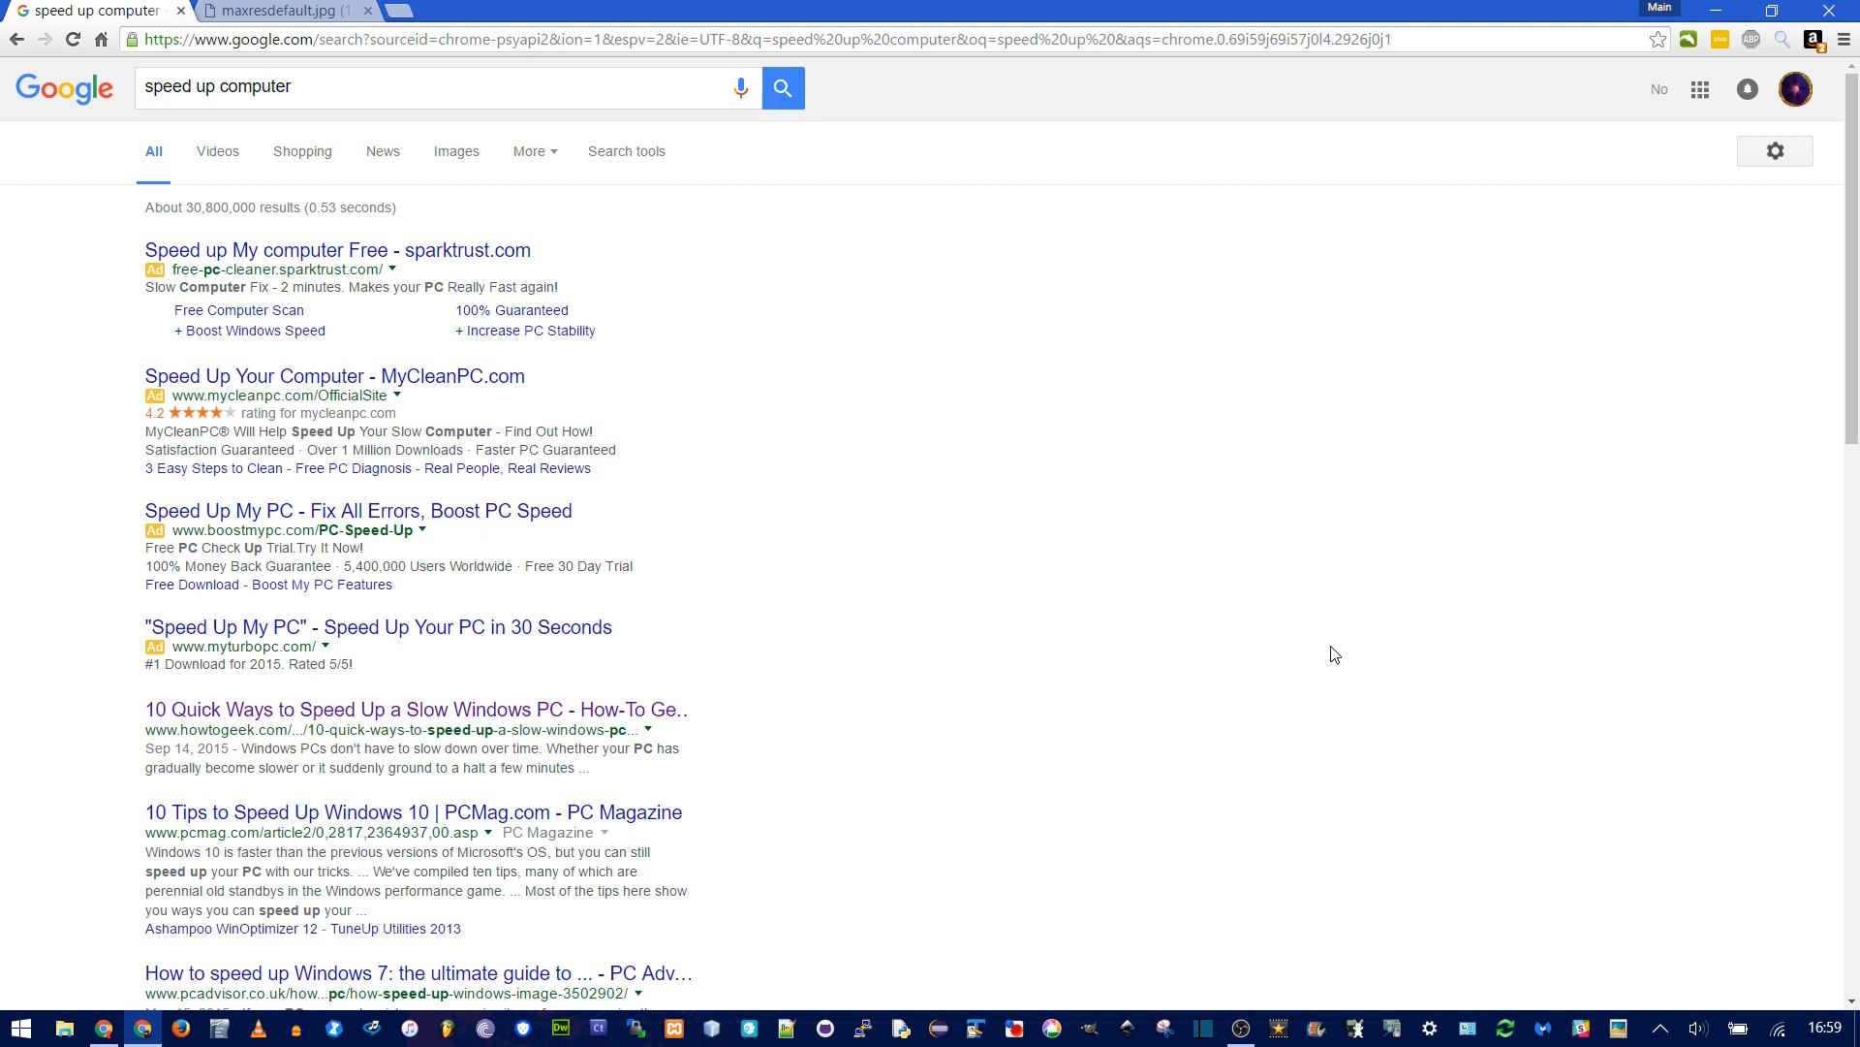
Launch System Configuration via Start search and the msconfig Run command.
{"action": "key", "text": "ctrl+Tab"}
{"action": "key", "text": "super"}
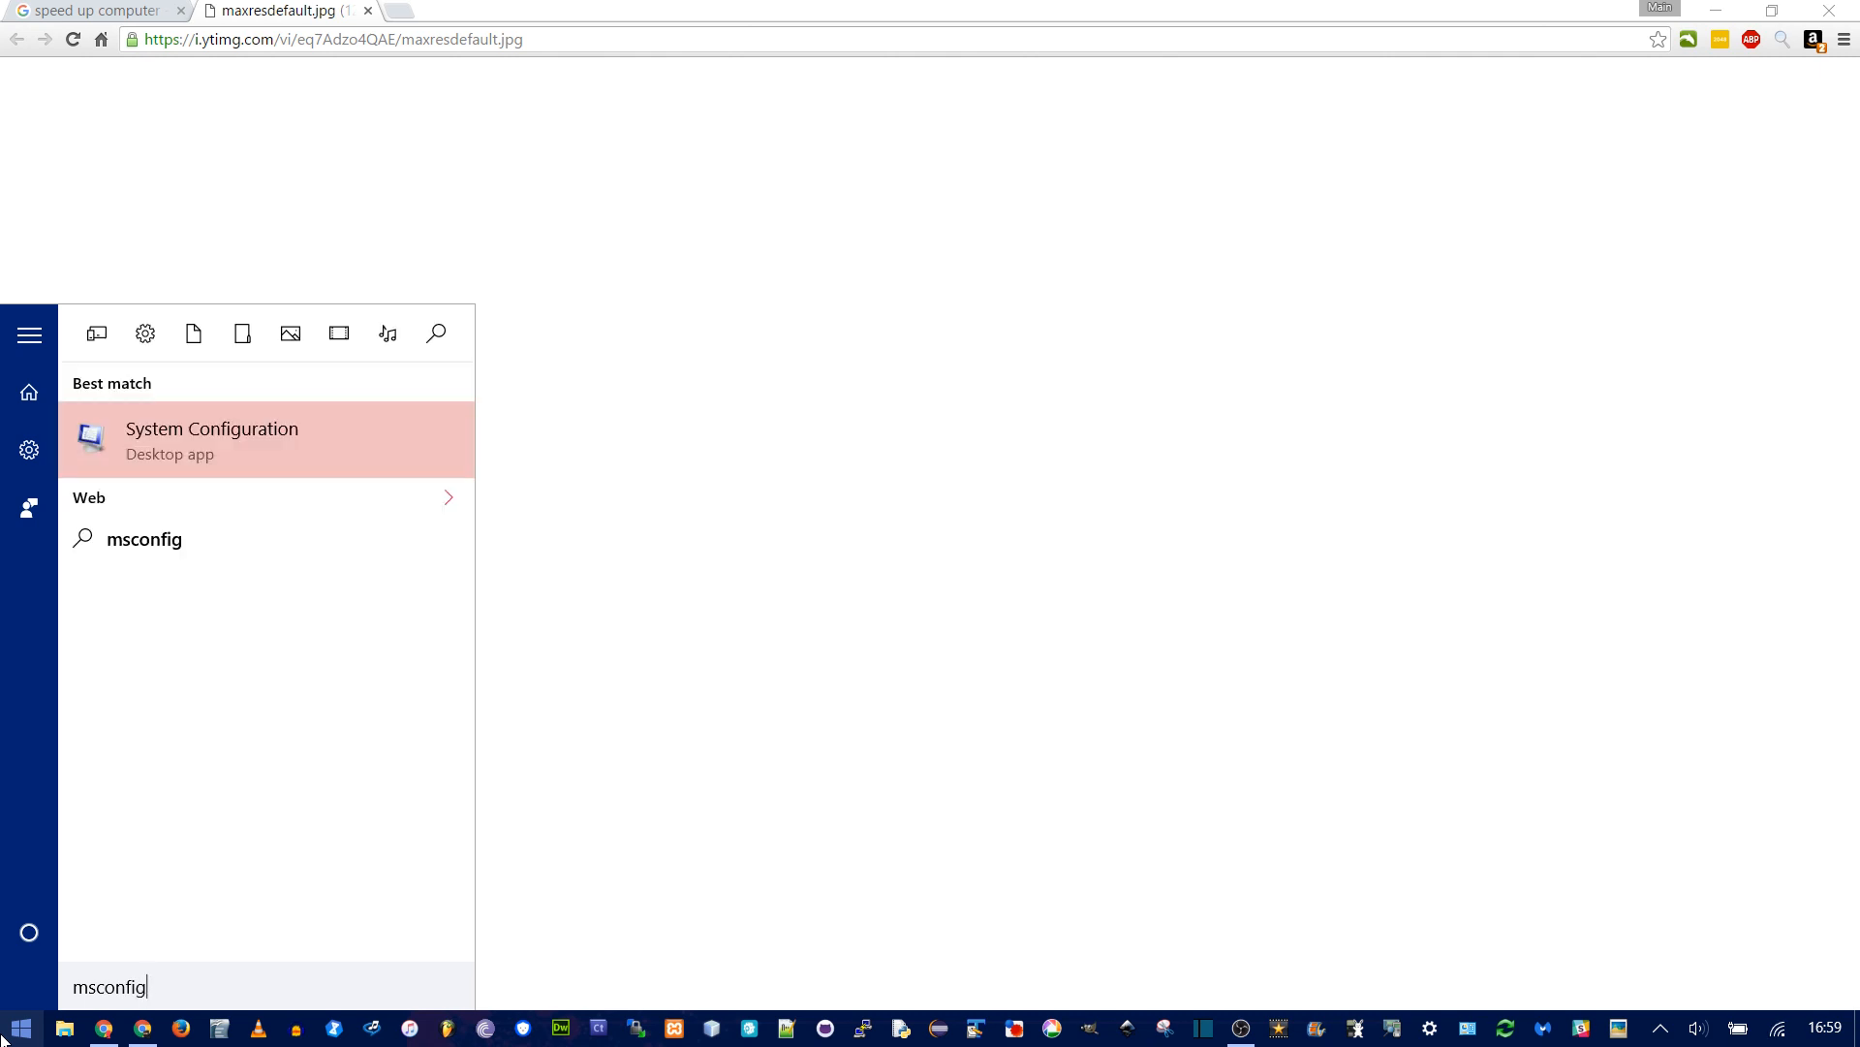
{"action": "key", "text": "Return"}
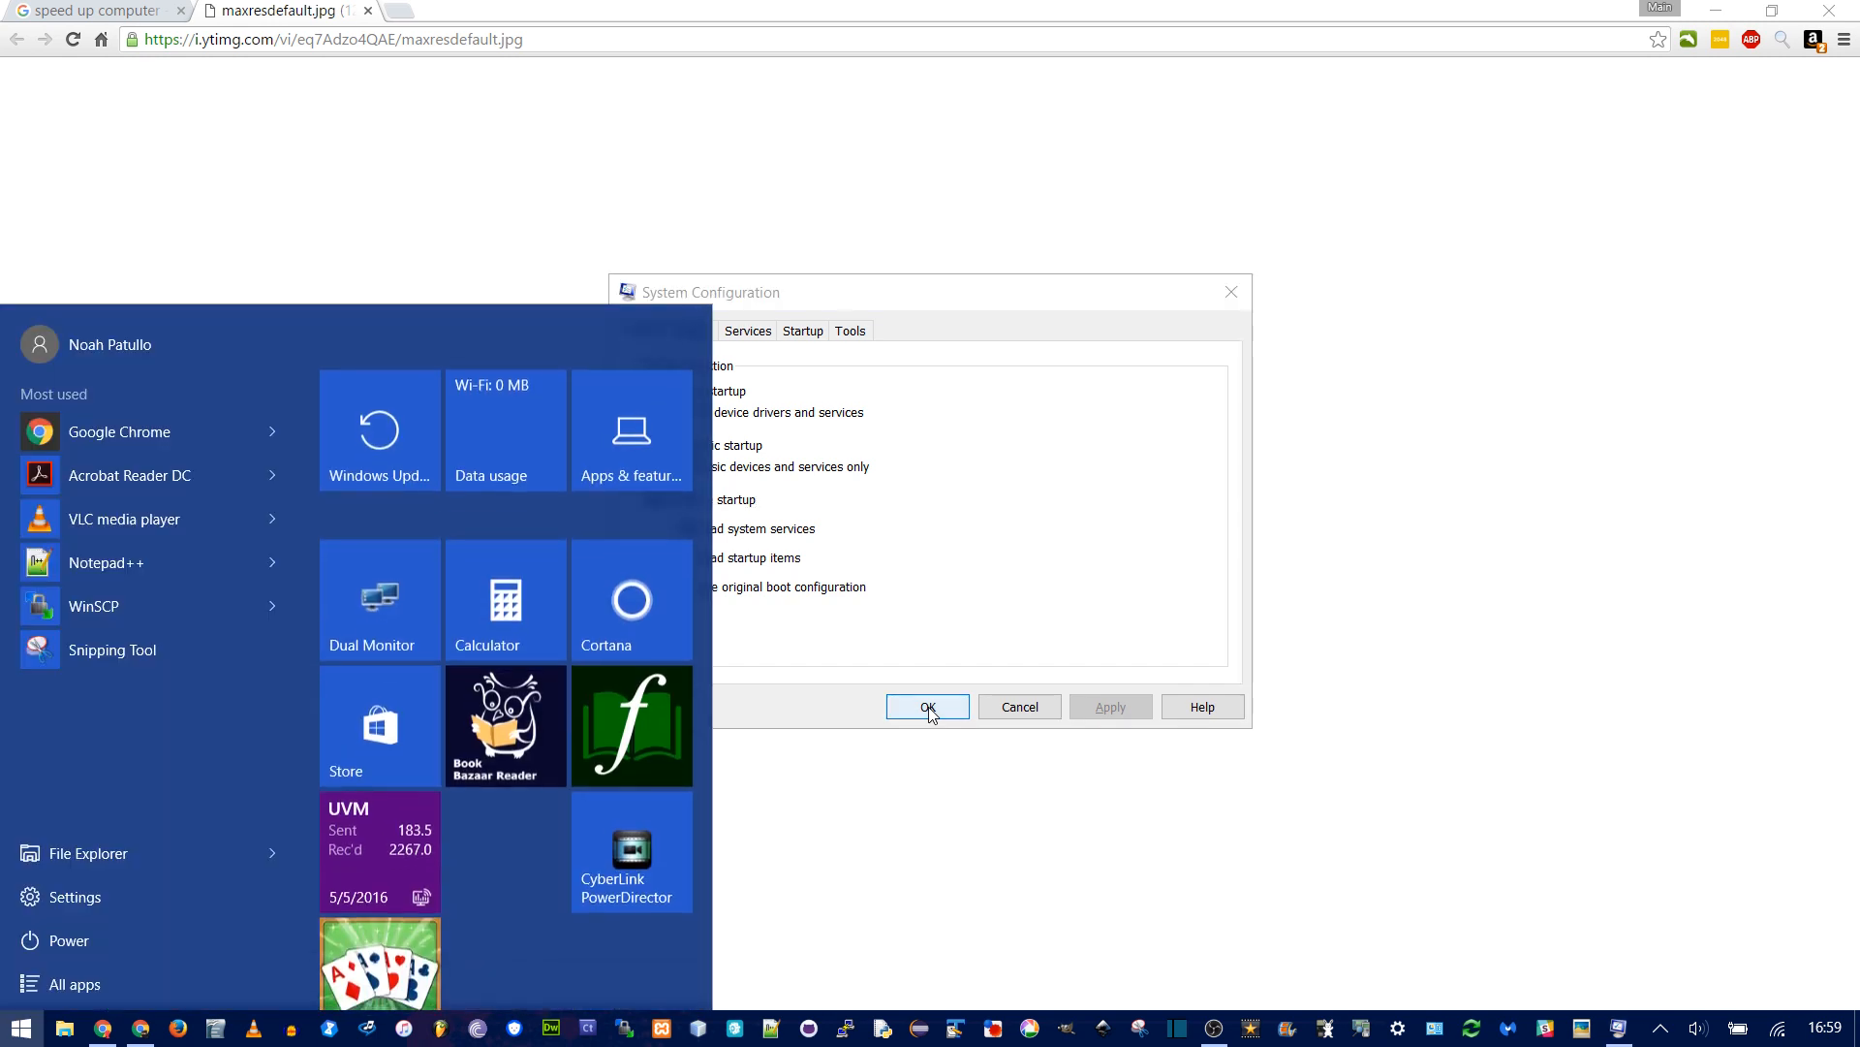
{"action": "key", "text": "super+r"}
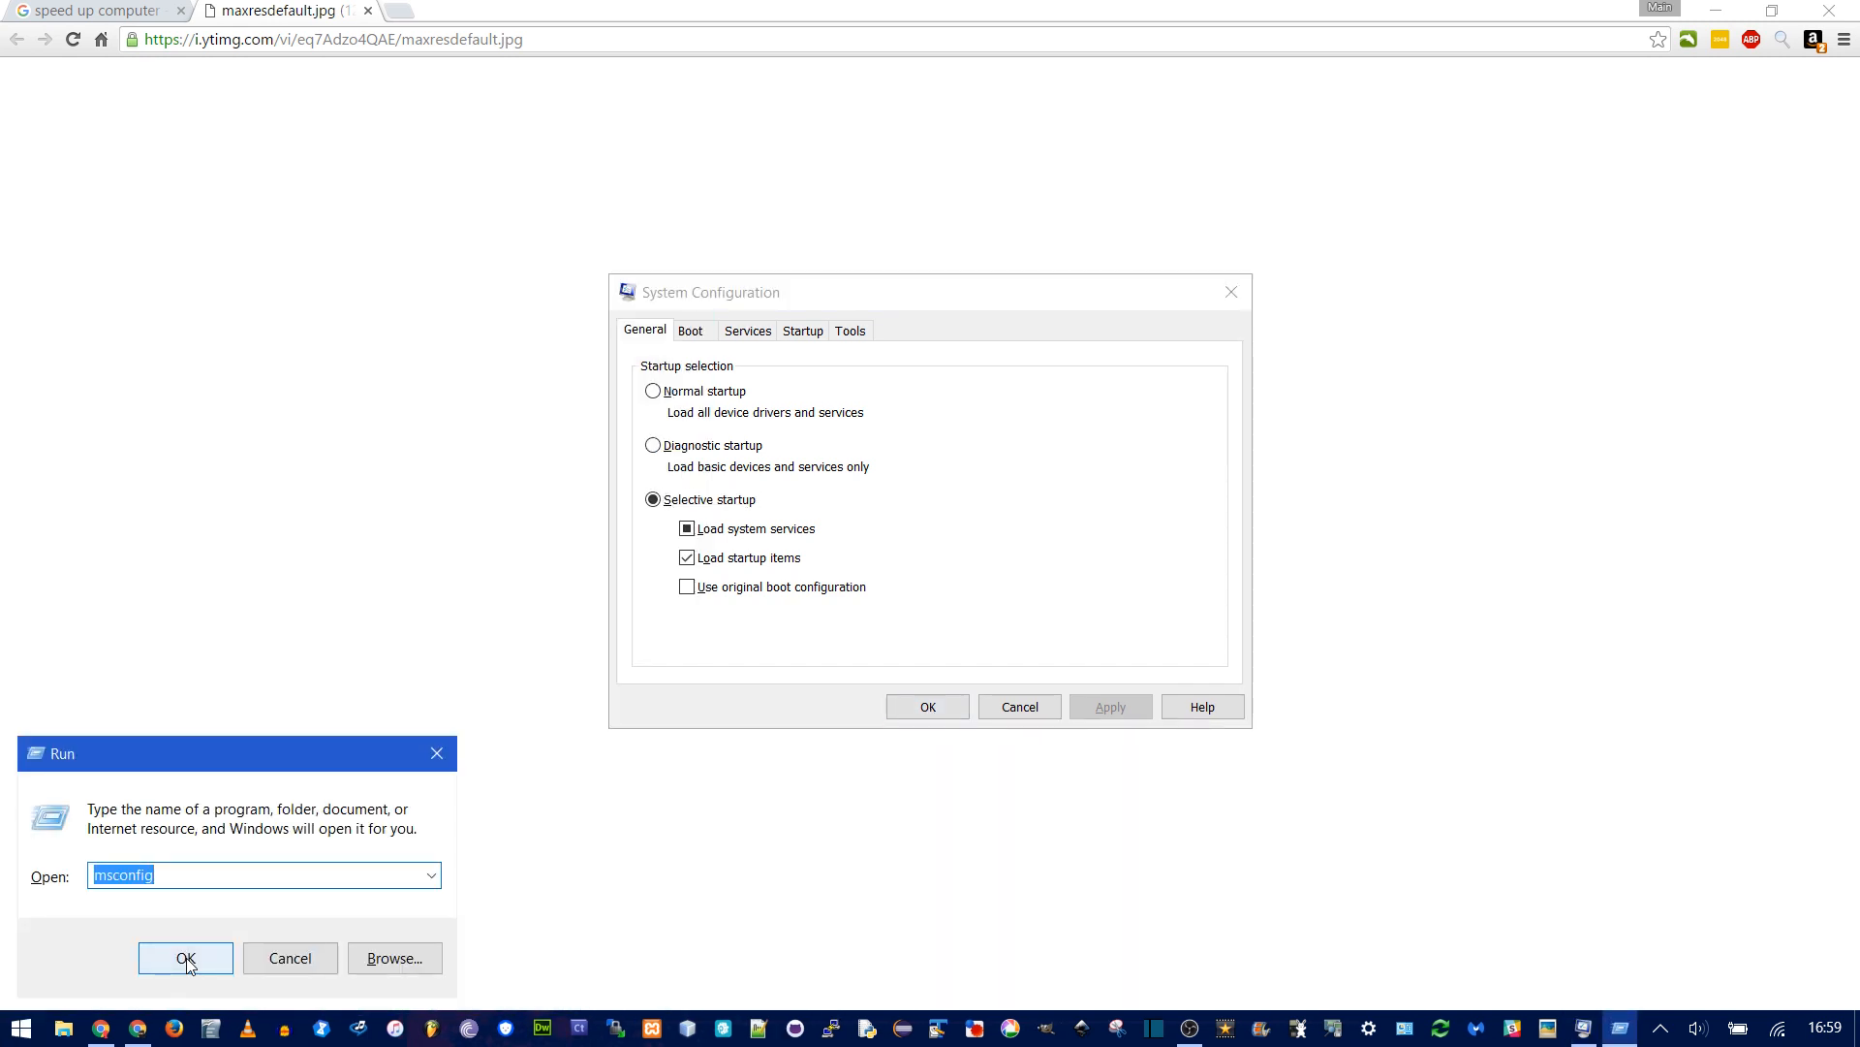
{"action": "type", "text": "ms"}
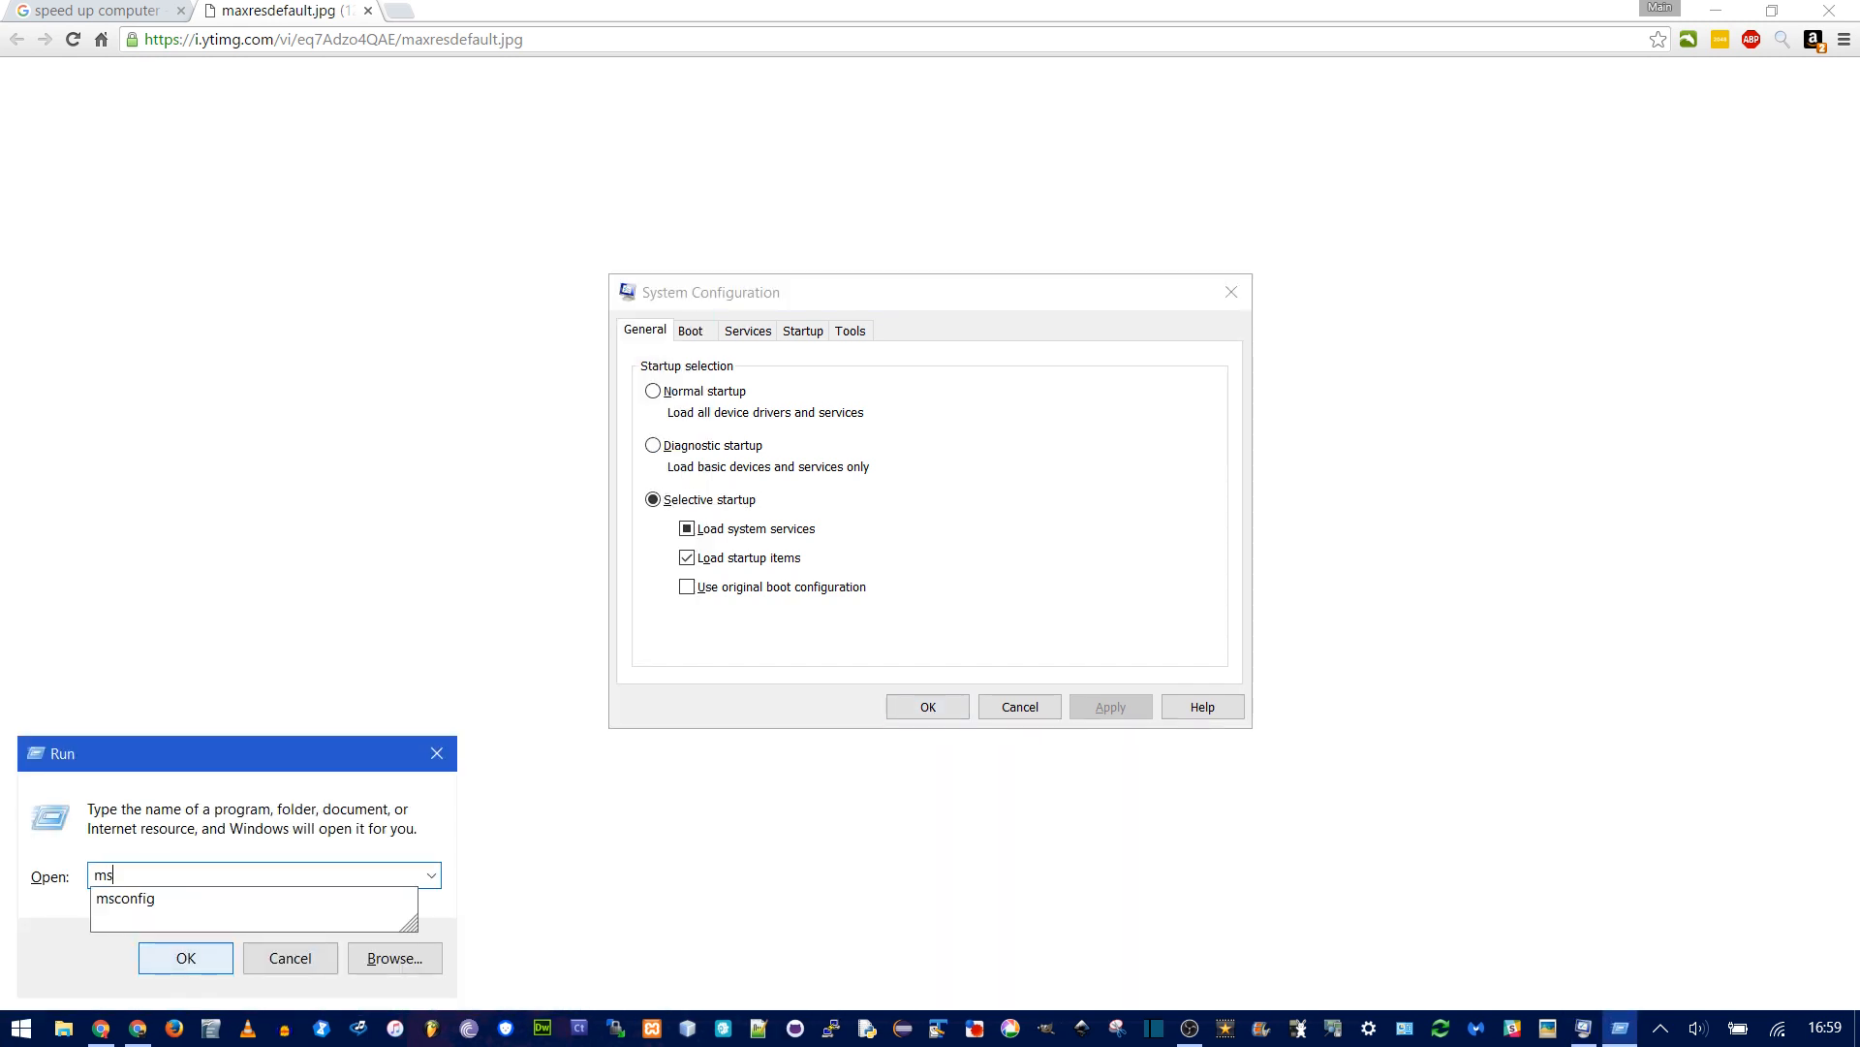
{"action": "type", "text": "config"}
{"action": "left_click", "coordinate": [187, 960]}
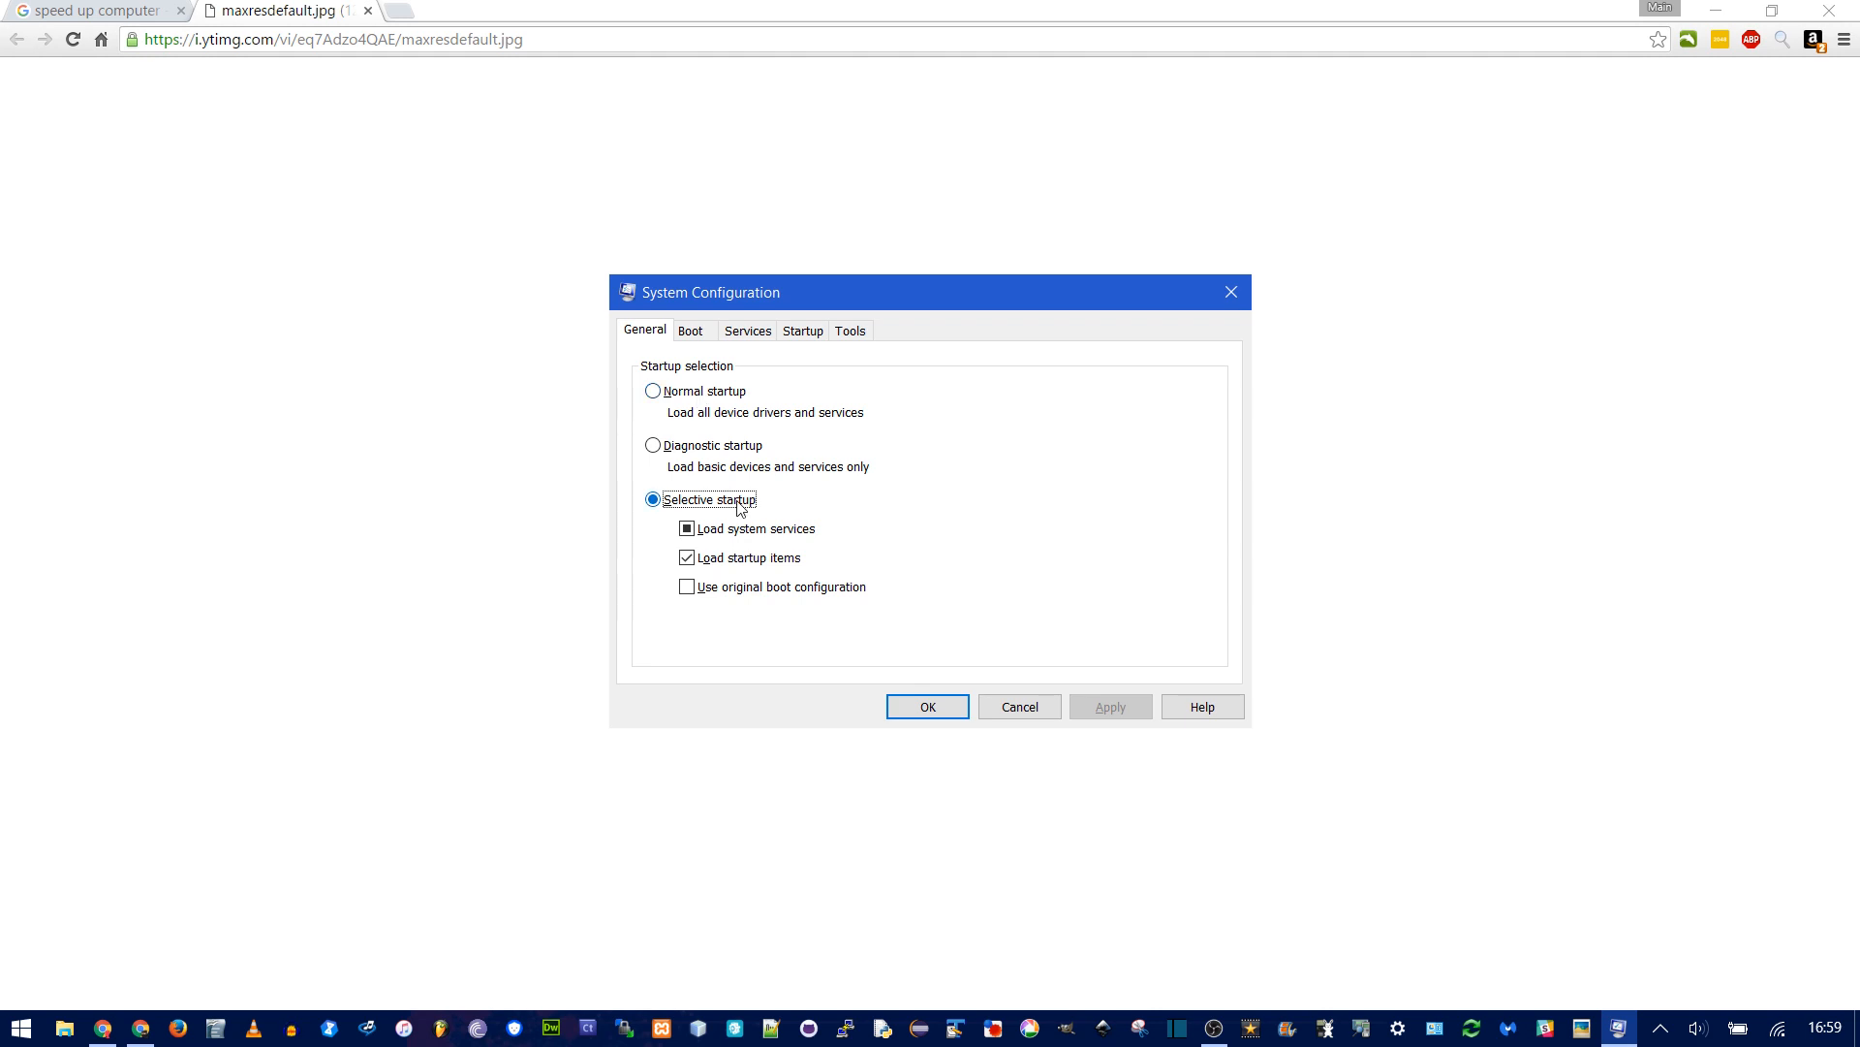
Show the Services list with Microsoft services hidden, sorted by service name.
{"action": "left_click", "coordinate": [749, 333]}
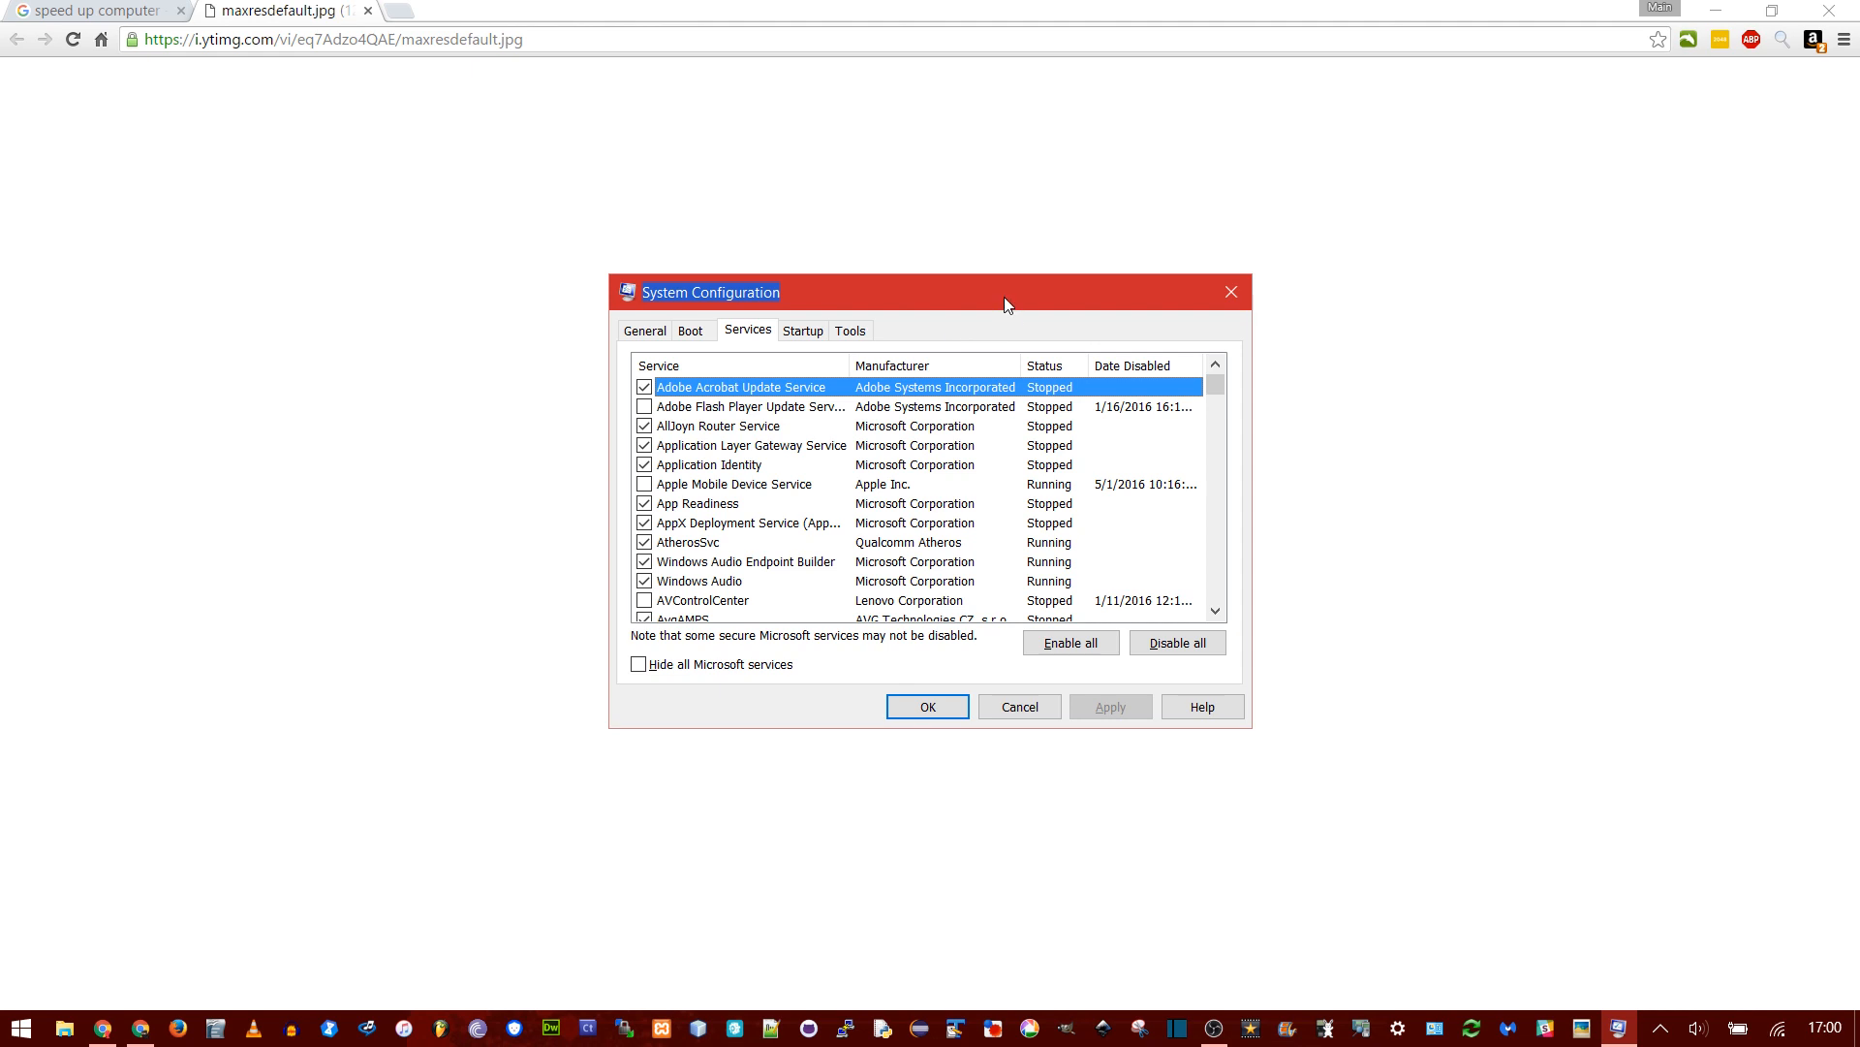
{"action": "left_click", "coordinate": [691, 666]}
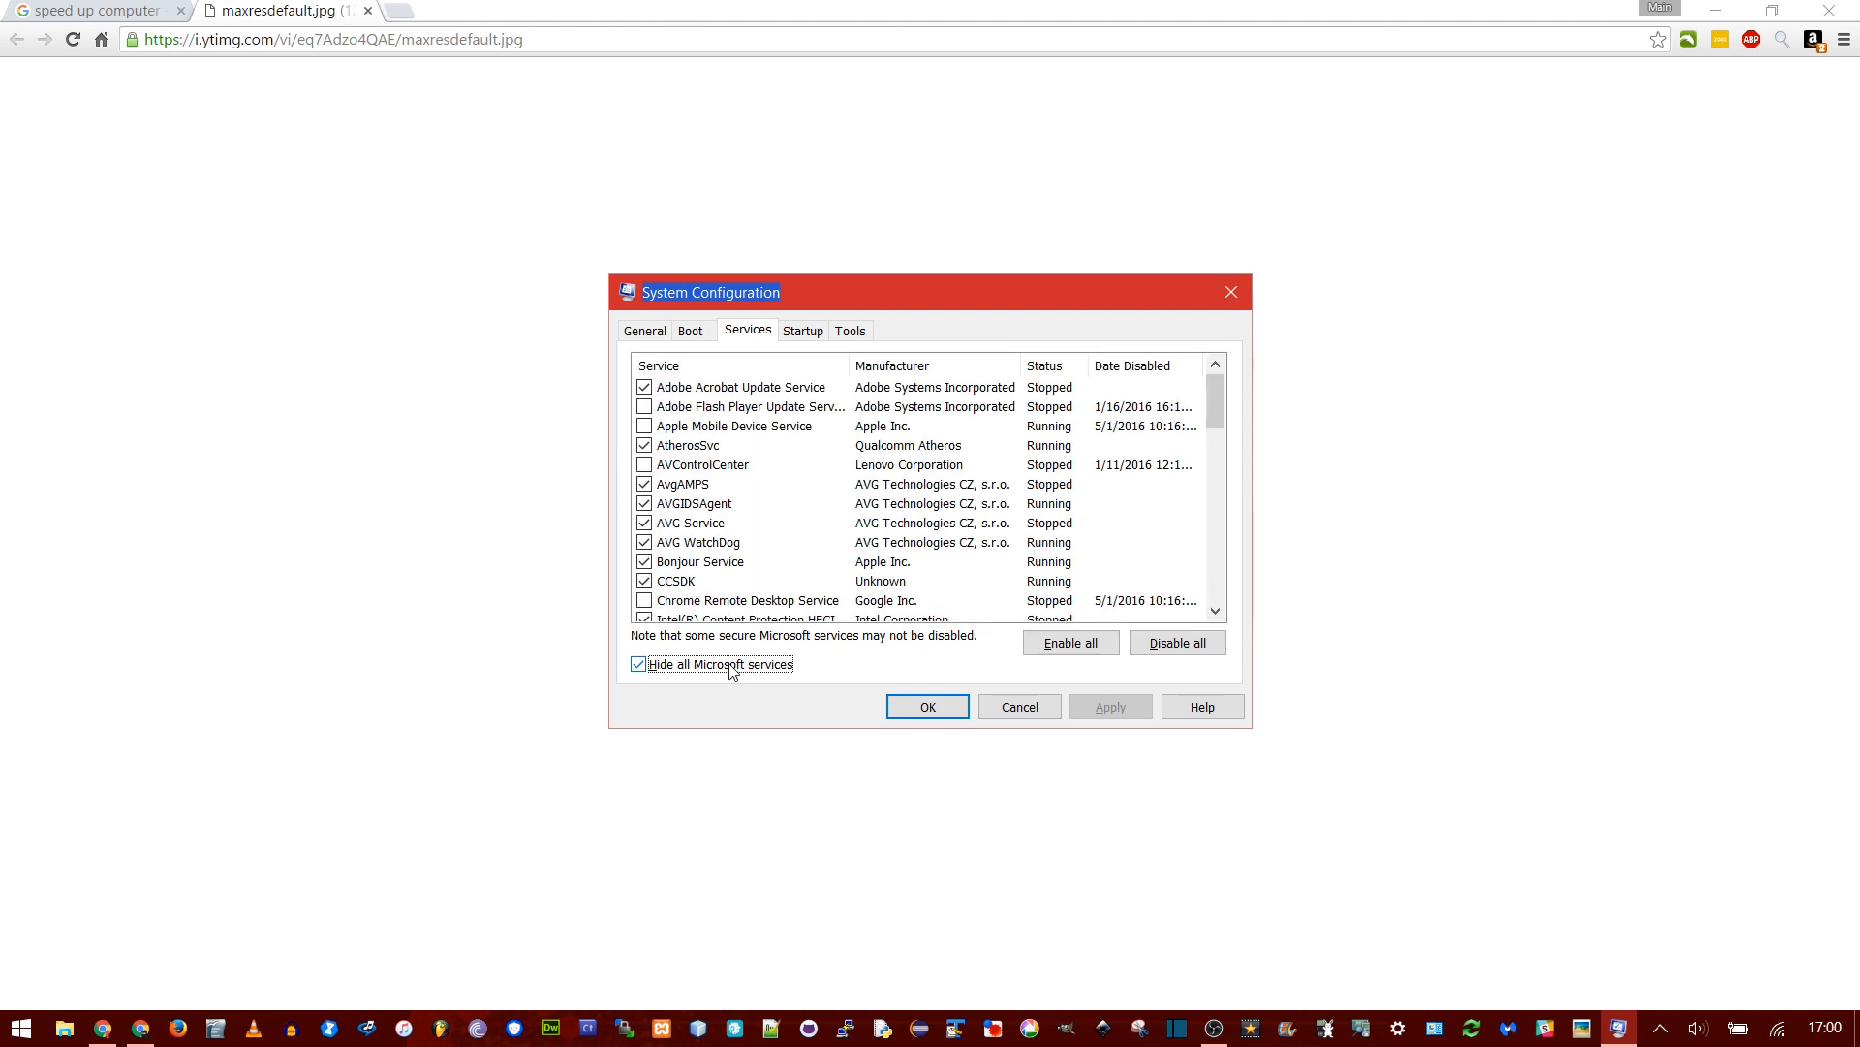
{"action": "left_click", "coordinate": [726, 367]}
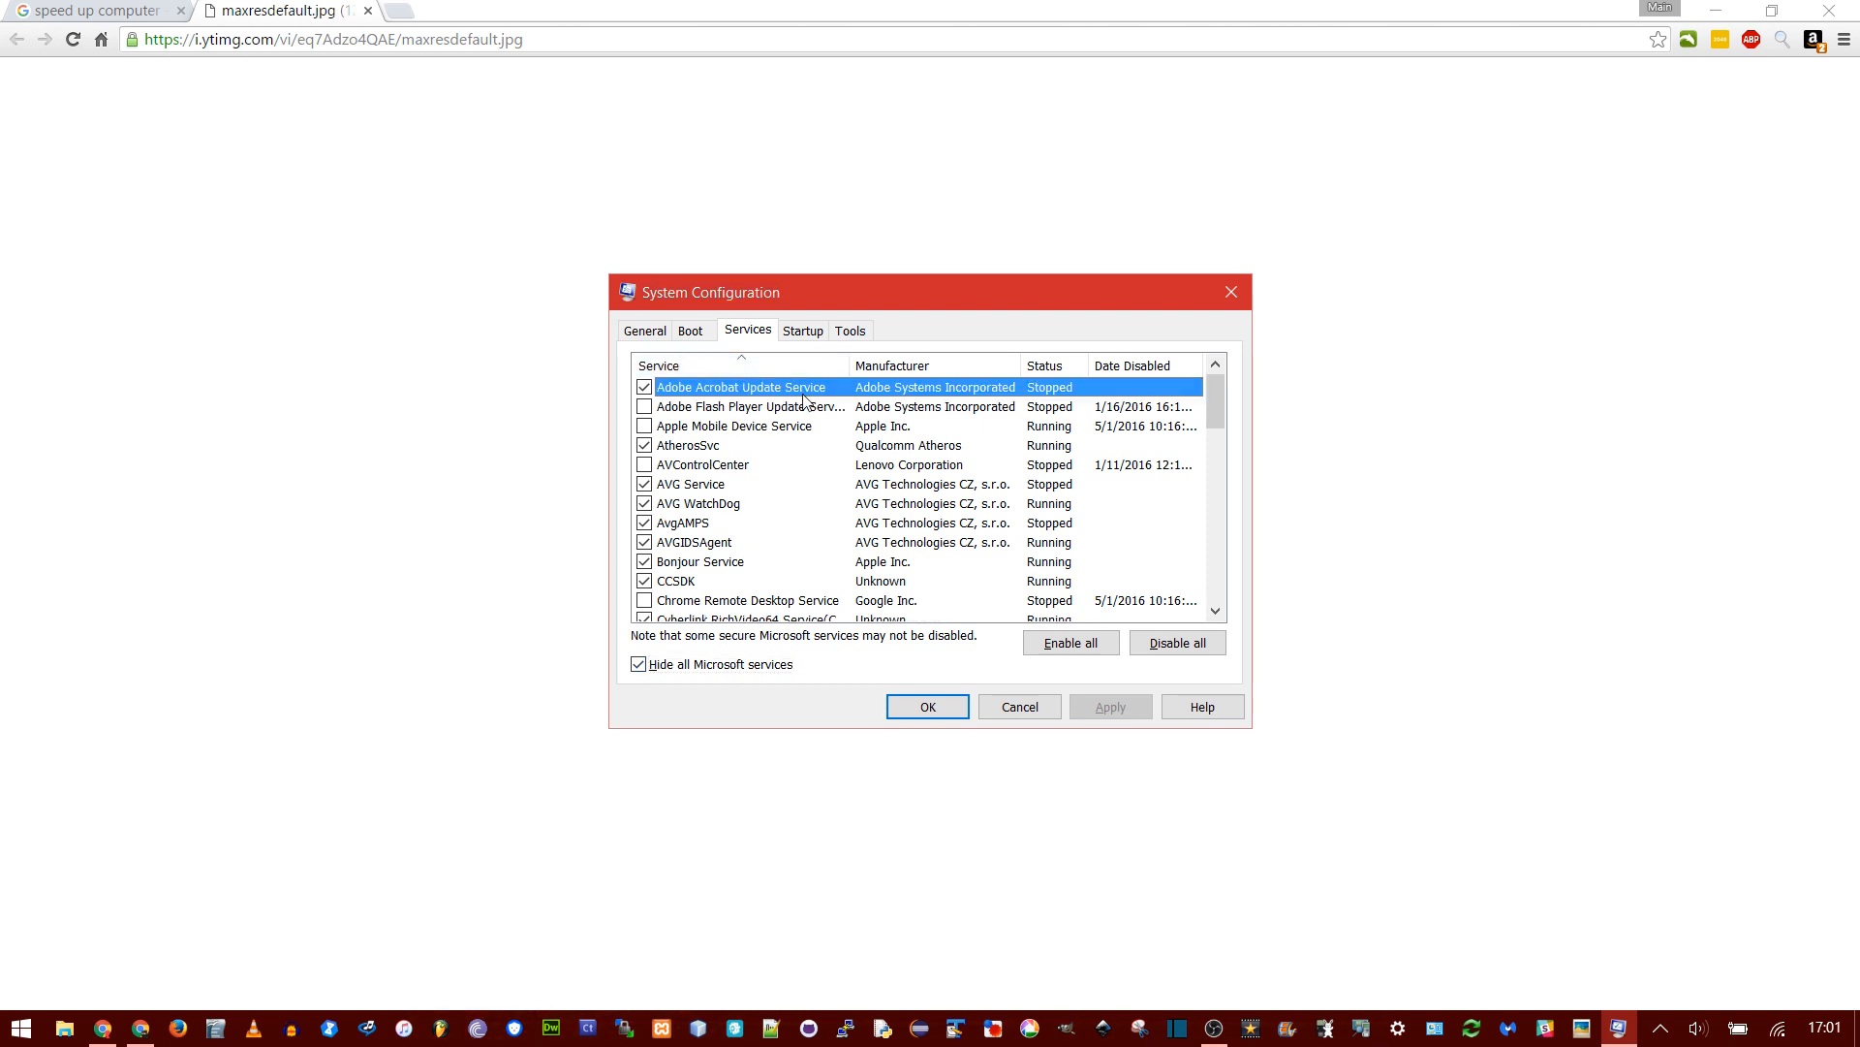
{"action": "scroll", "coordinate": [769, 439], "scroll_direction": "down", "scroll_amount": 5}
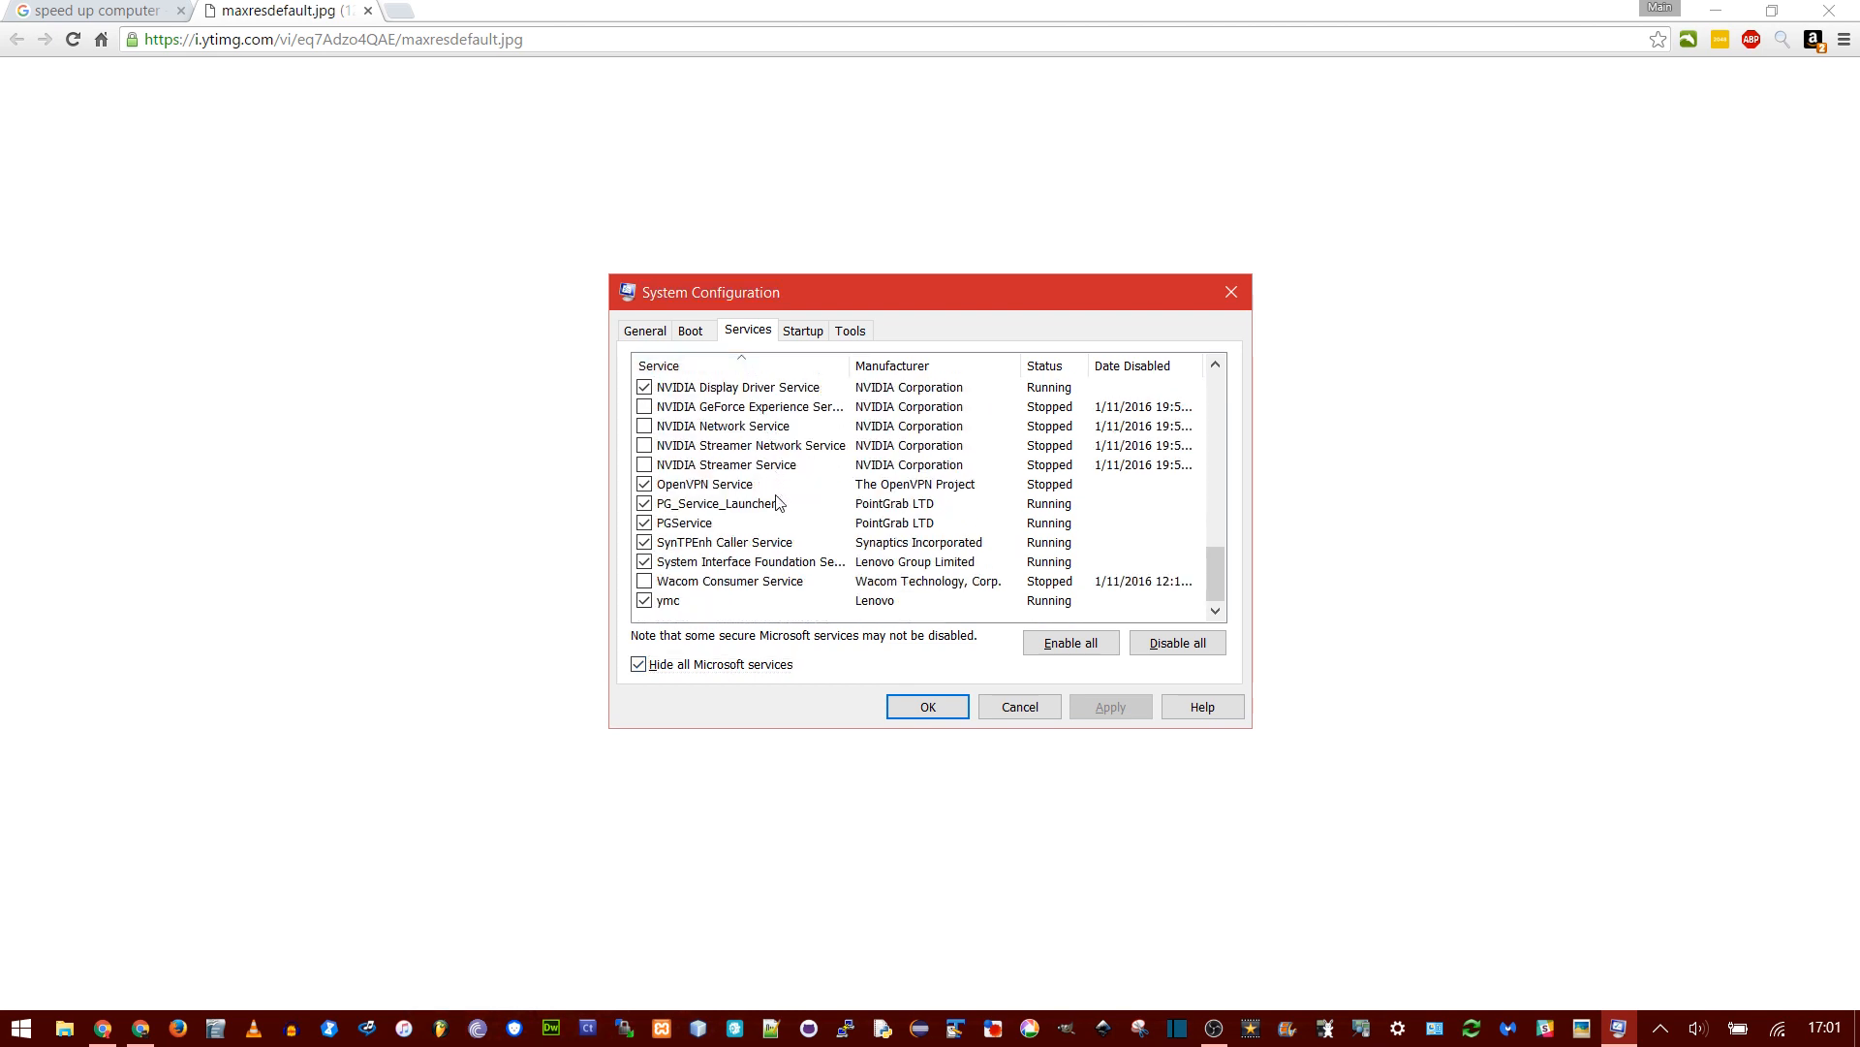
{"action": "scroll", "coordinate": [777, 560], "scroll_direction": "up", "scroll_amount": 5}
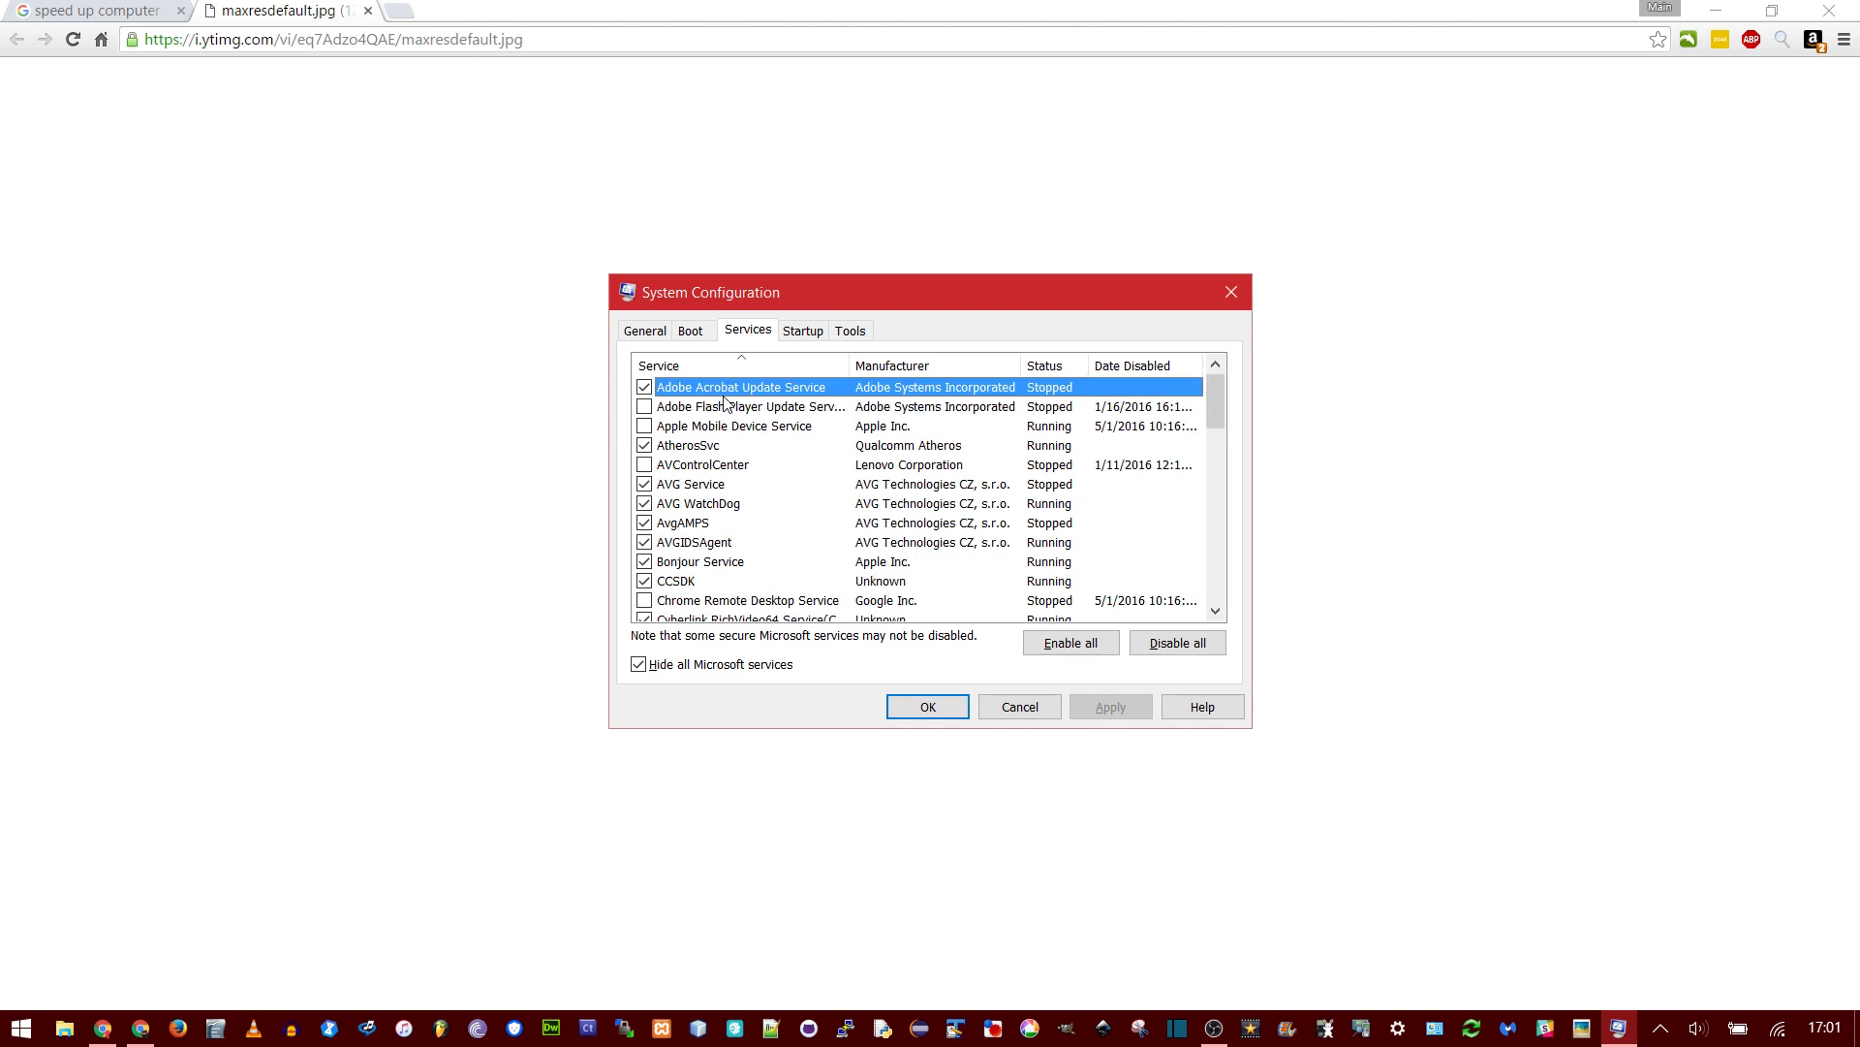
Untick Adobe Acrobat Update Service and AVG WatchDog, then move to Startup.
{"action": "left_click", "coordinate": [645, 390]}
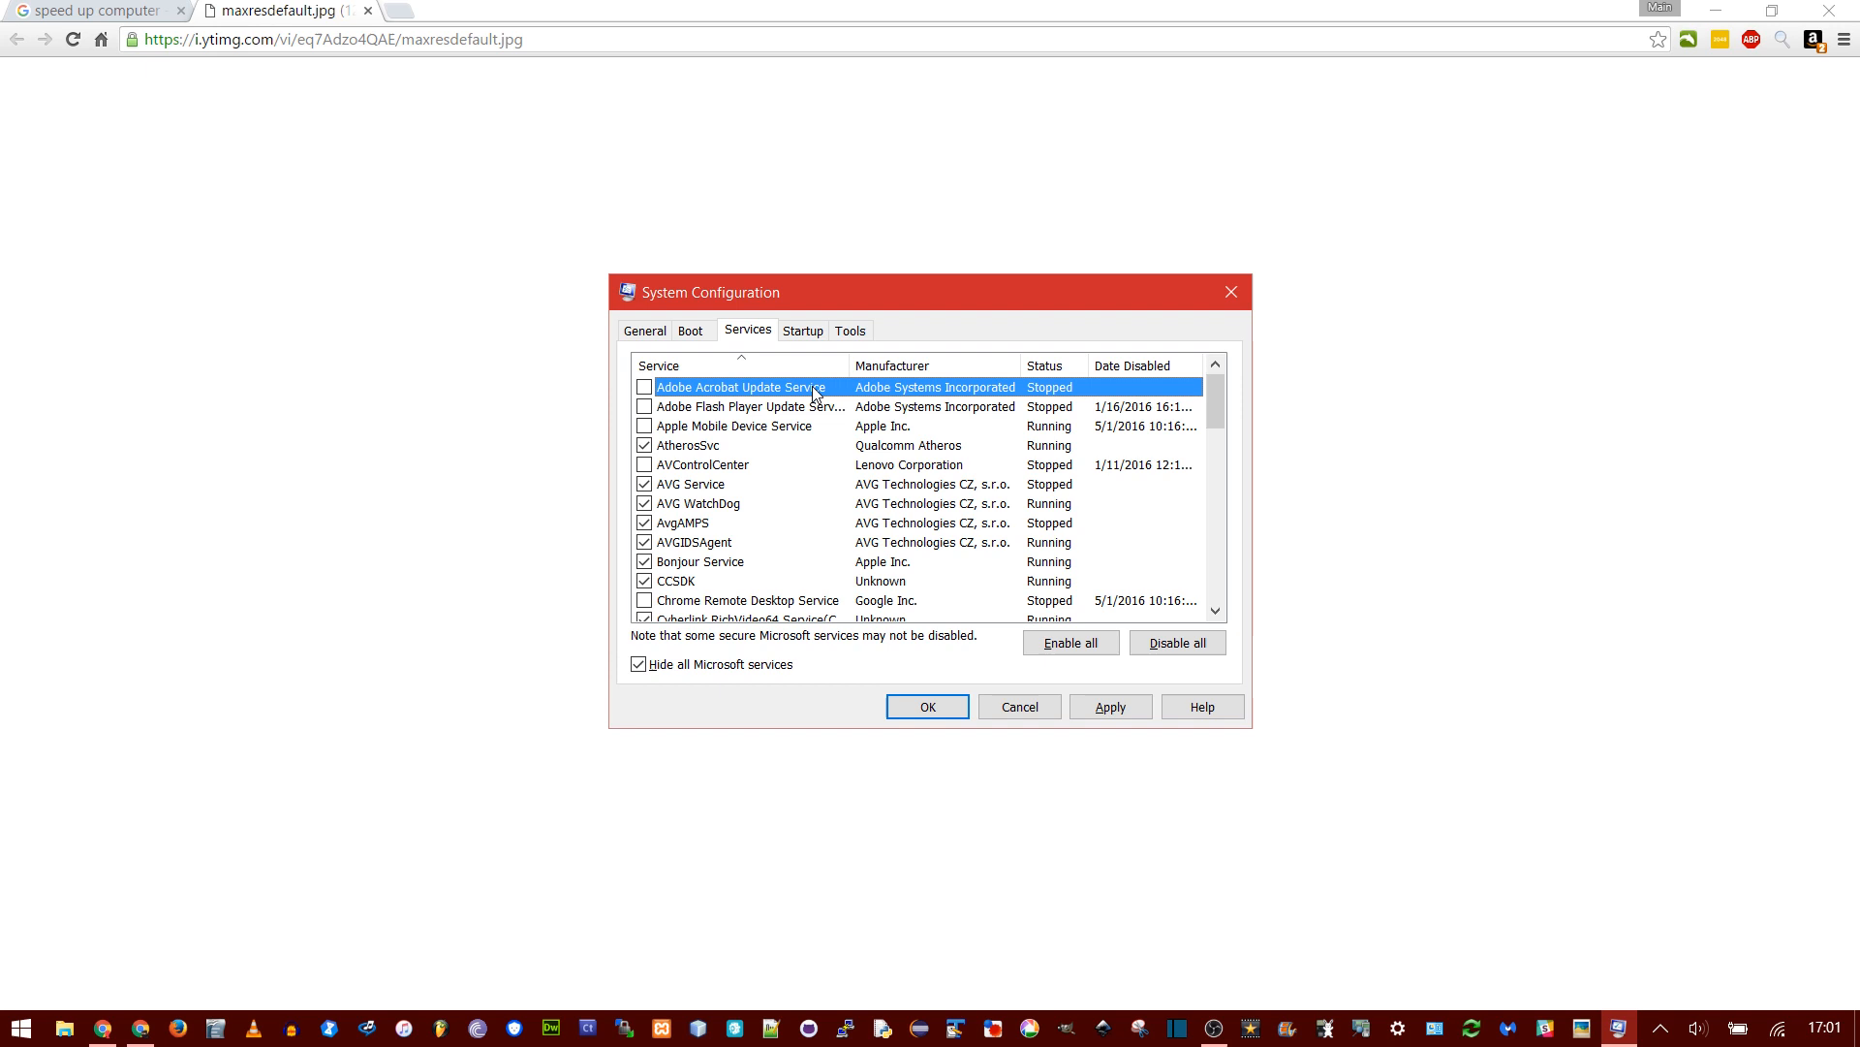
{"action": "left_click", "coordinate": [728, 507]}
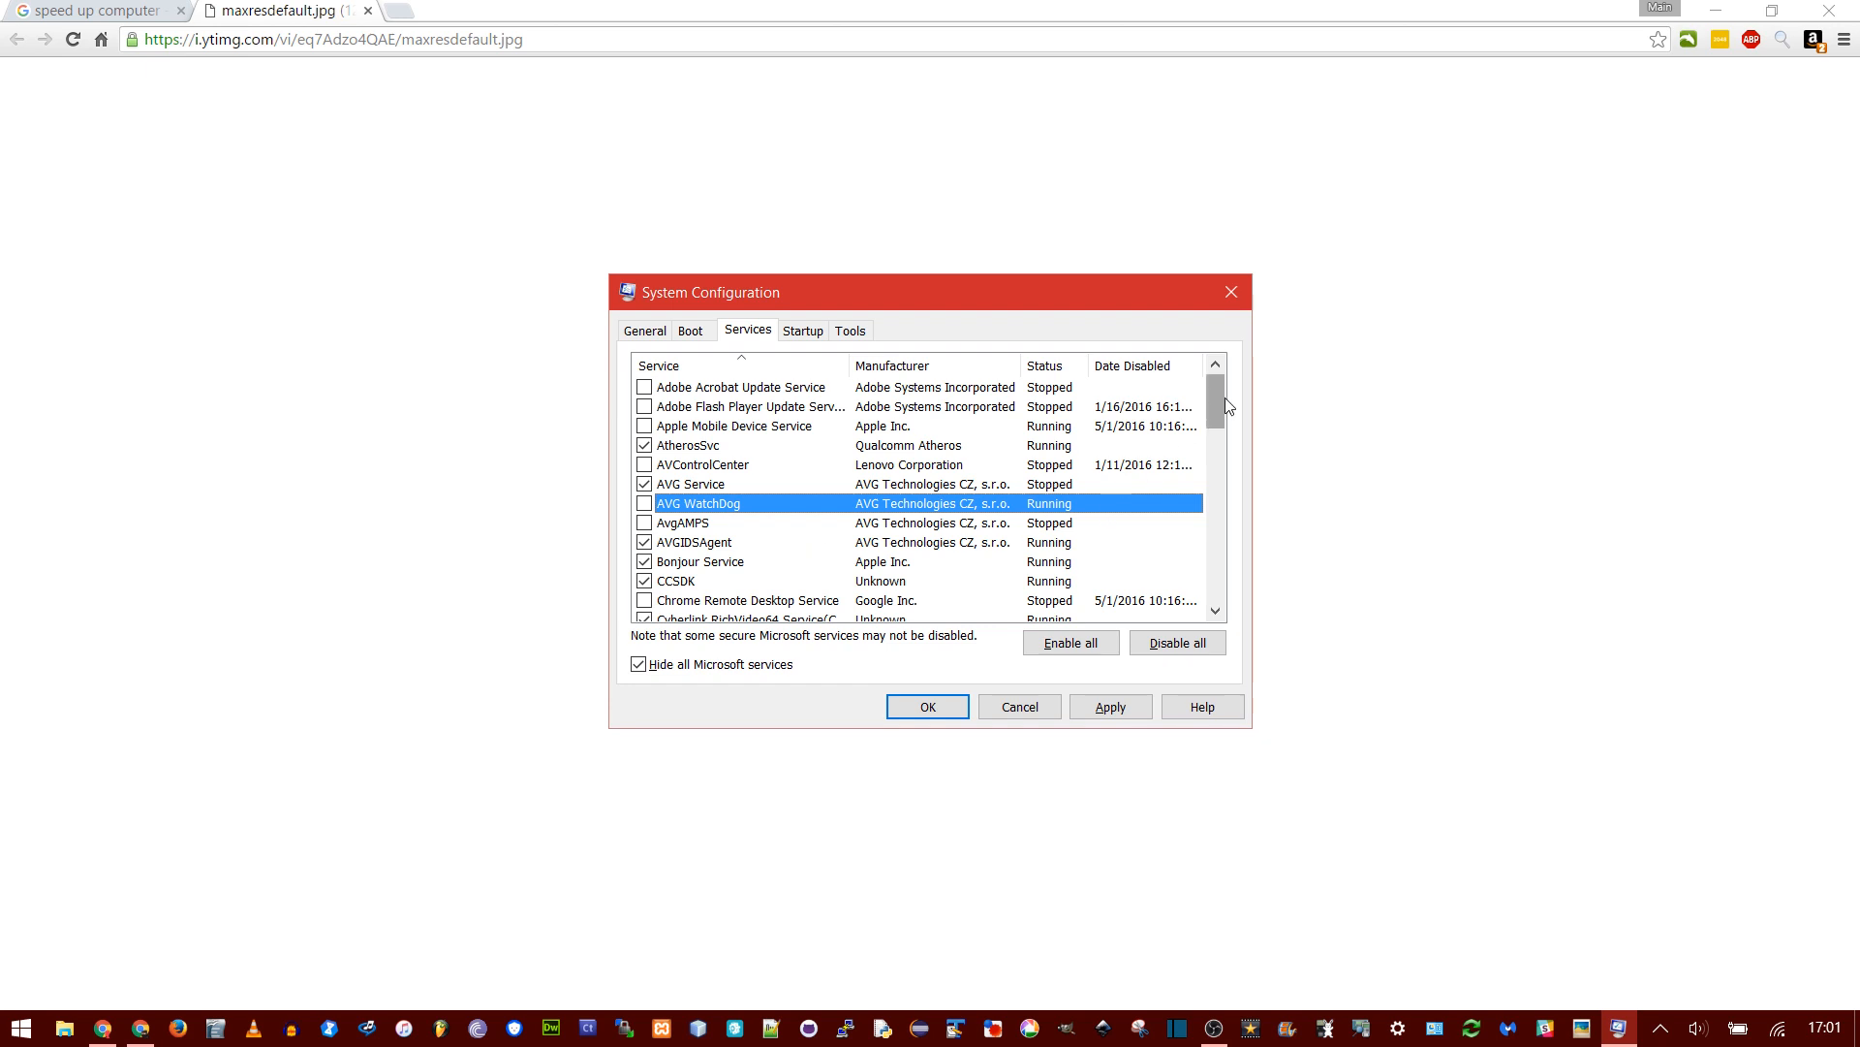
{"action": "left_click_drag", "start_coordinate": [1225, 397], "coordinate": [1213, 495]}
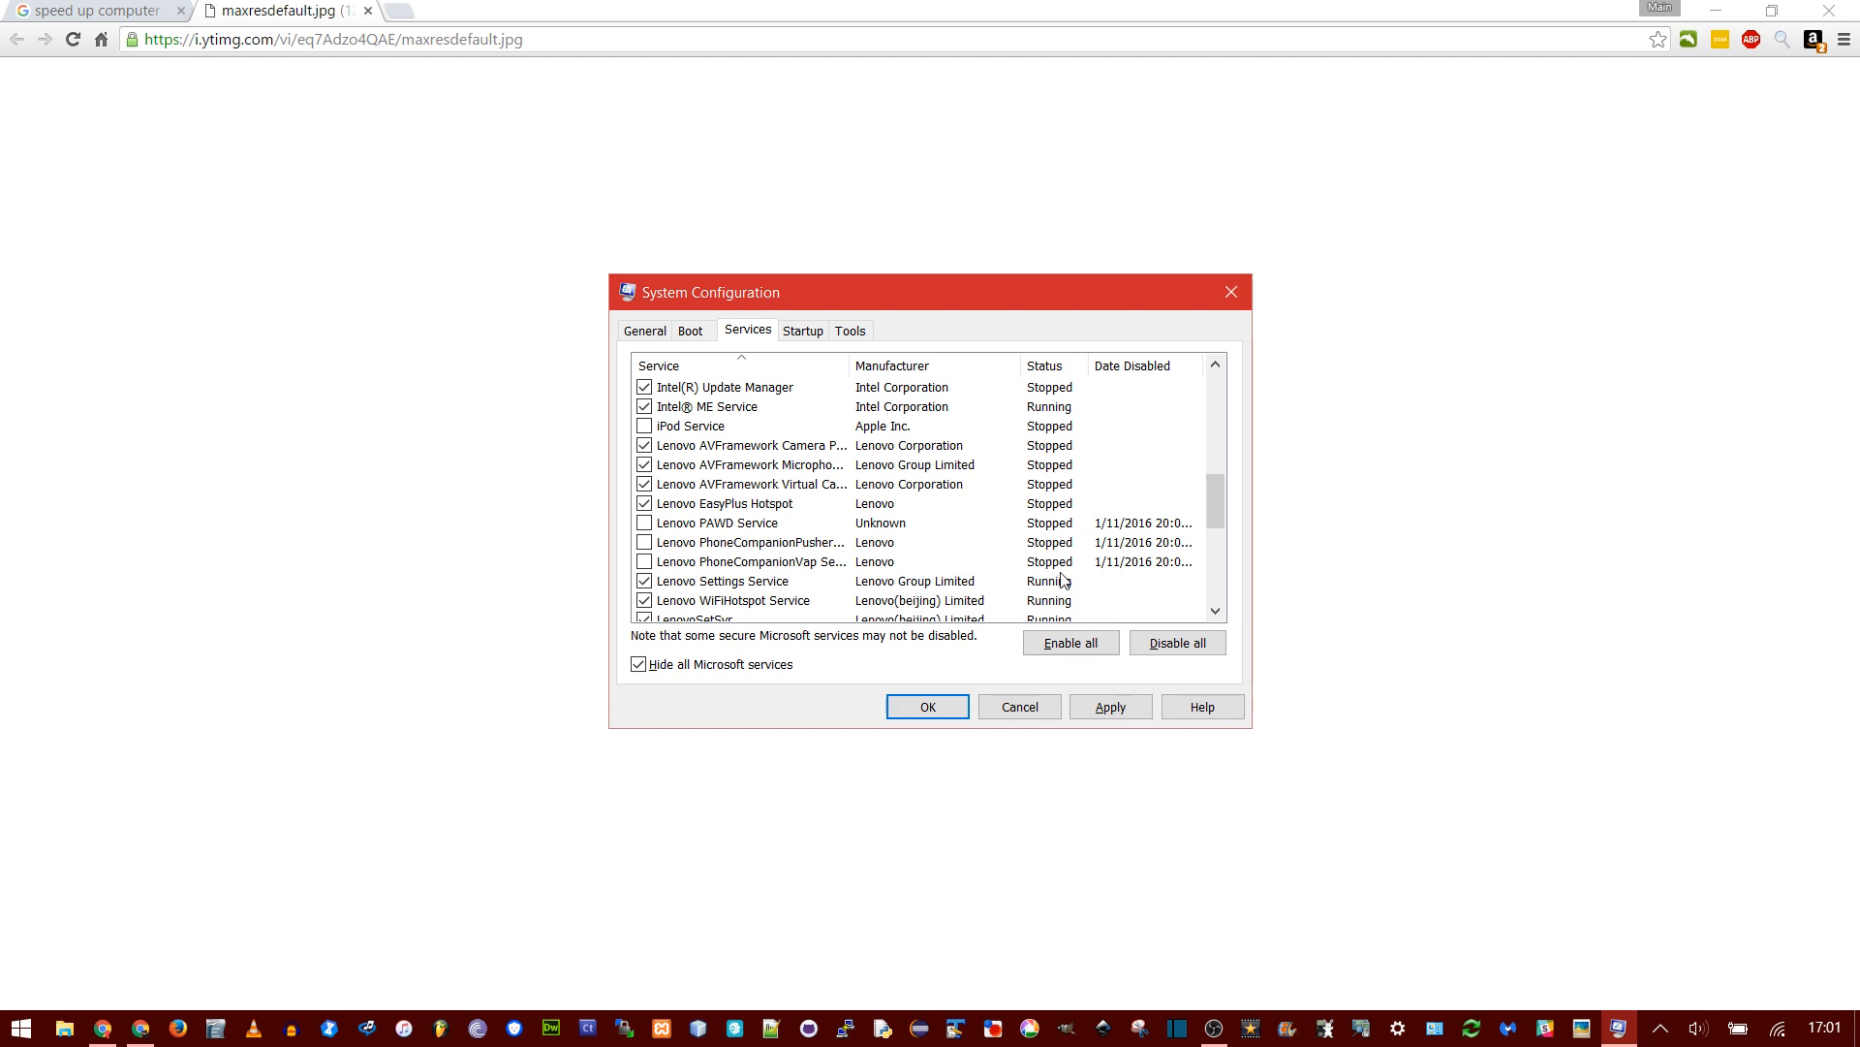
{"action": "scroll", "coordinate": [1059, 580], "scroll_direction": "down", "scroll_amount": 3}
{"action": "scroll", "coordinate": [1060, 579], "scroll_direction": "up", "scroll_amount": 8}
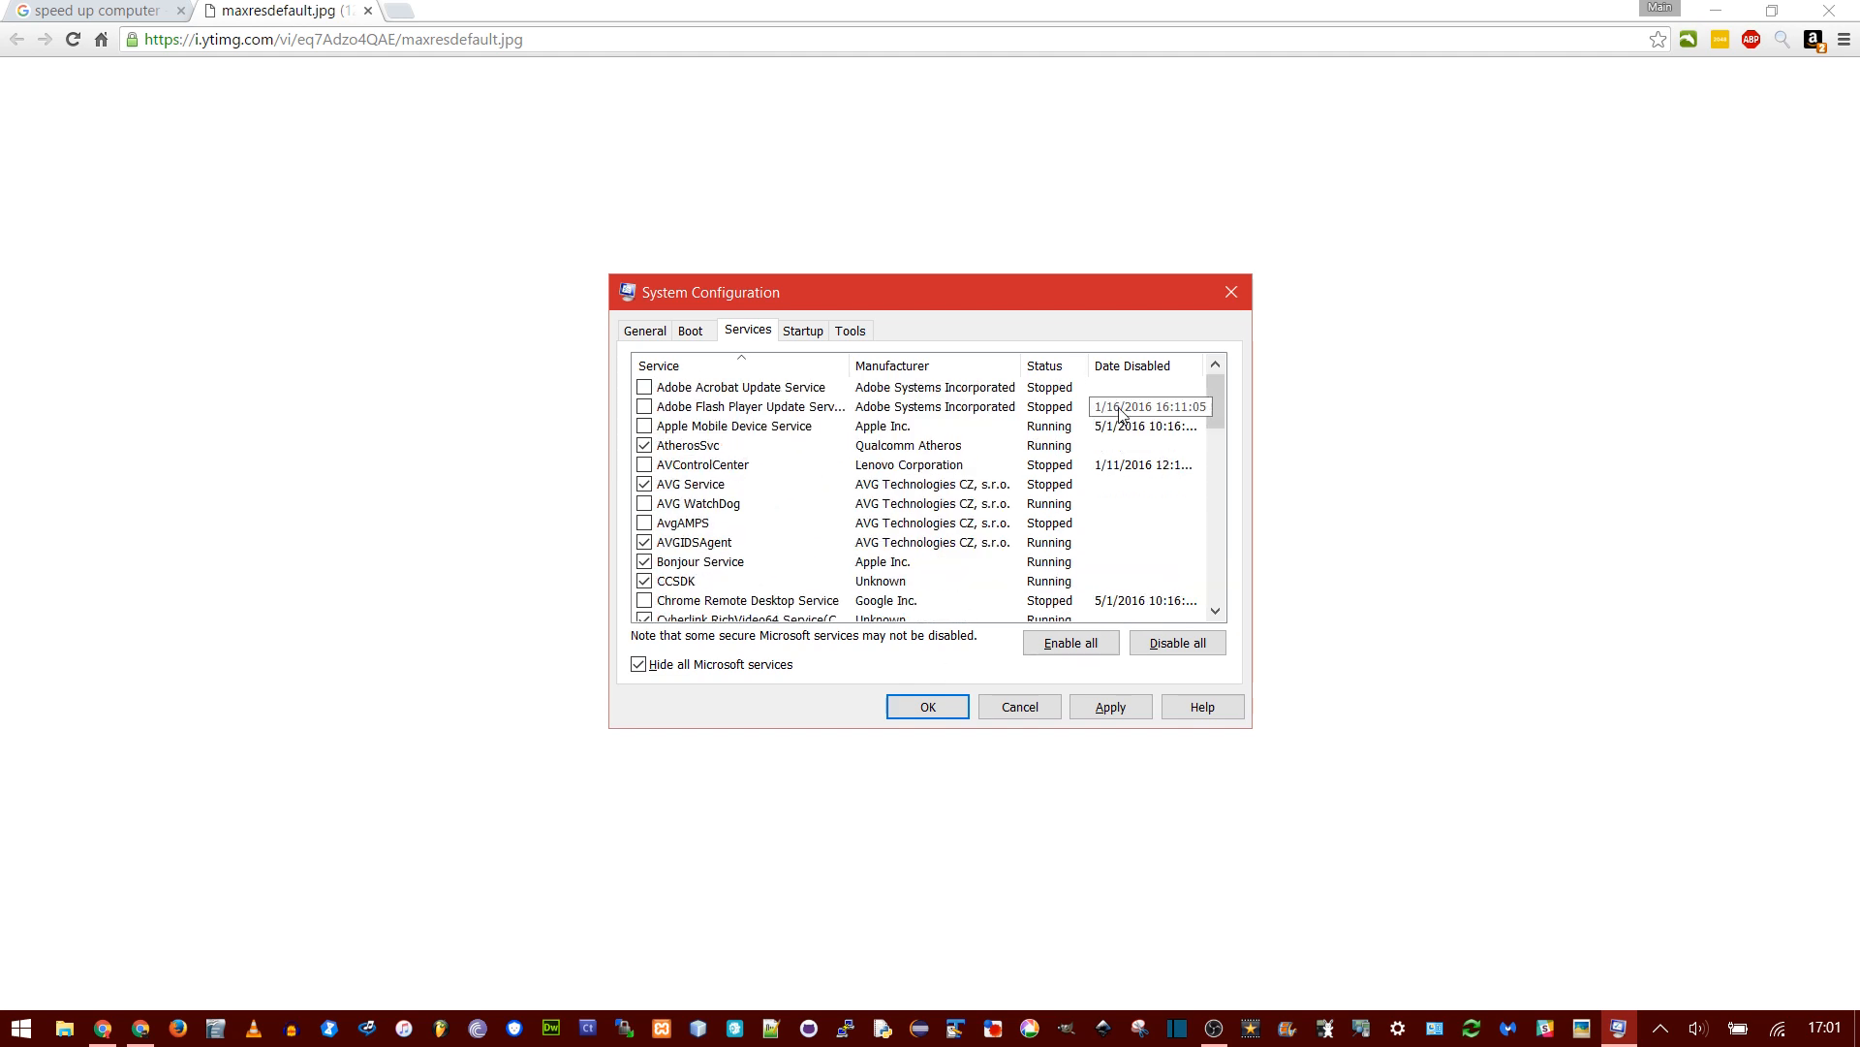
{"action": "left_click", "coordinate": [802, 330]}
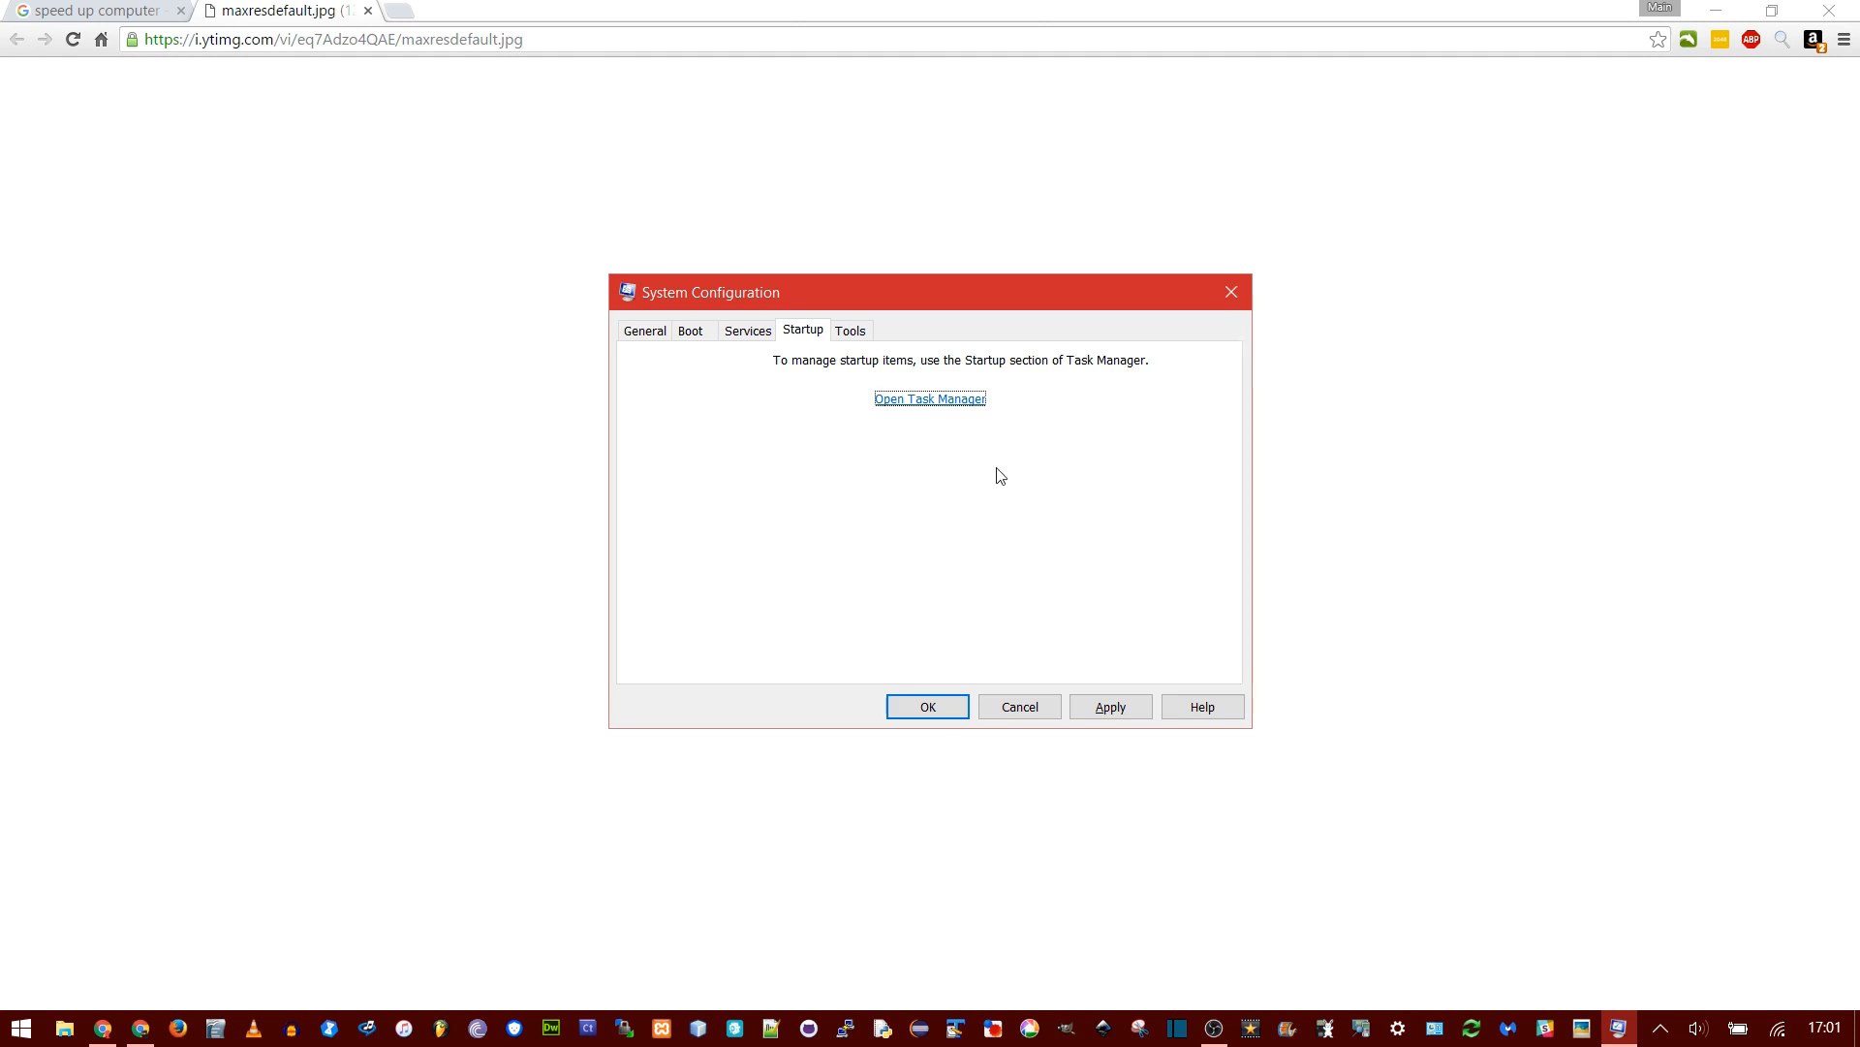
Open Task Manager's Startup list and close System Configuration with 'Exit without restart'.
{"action": "left_click", "coordinate": [960, 399]}
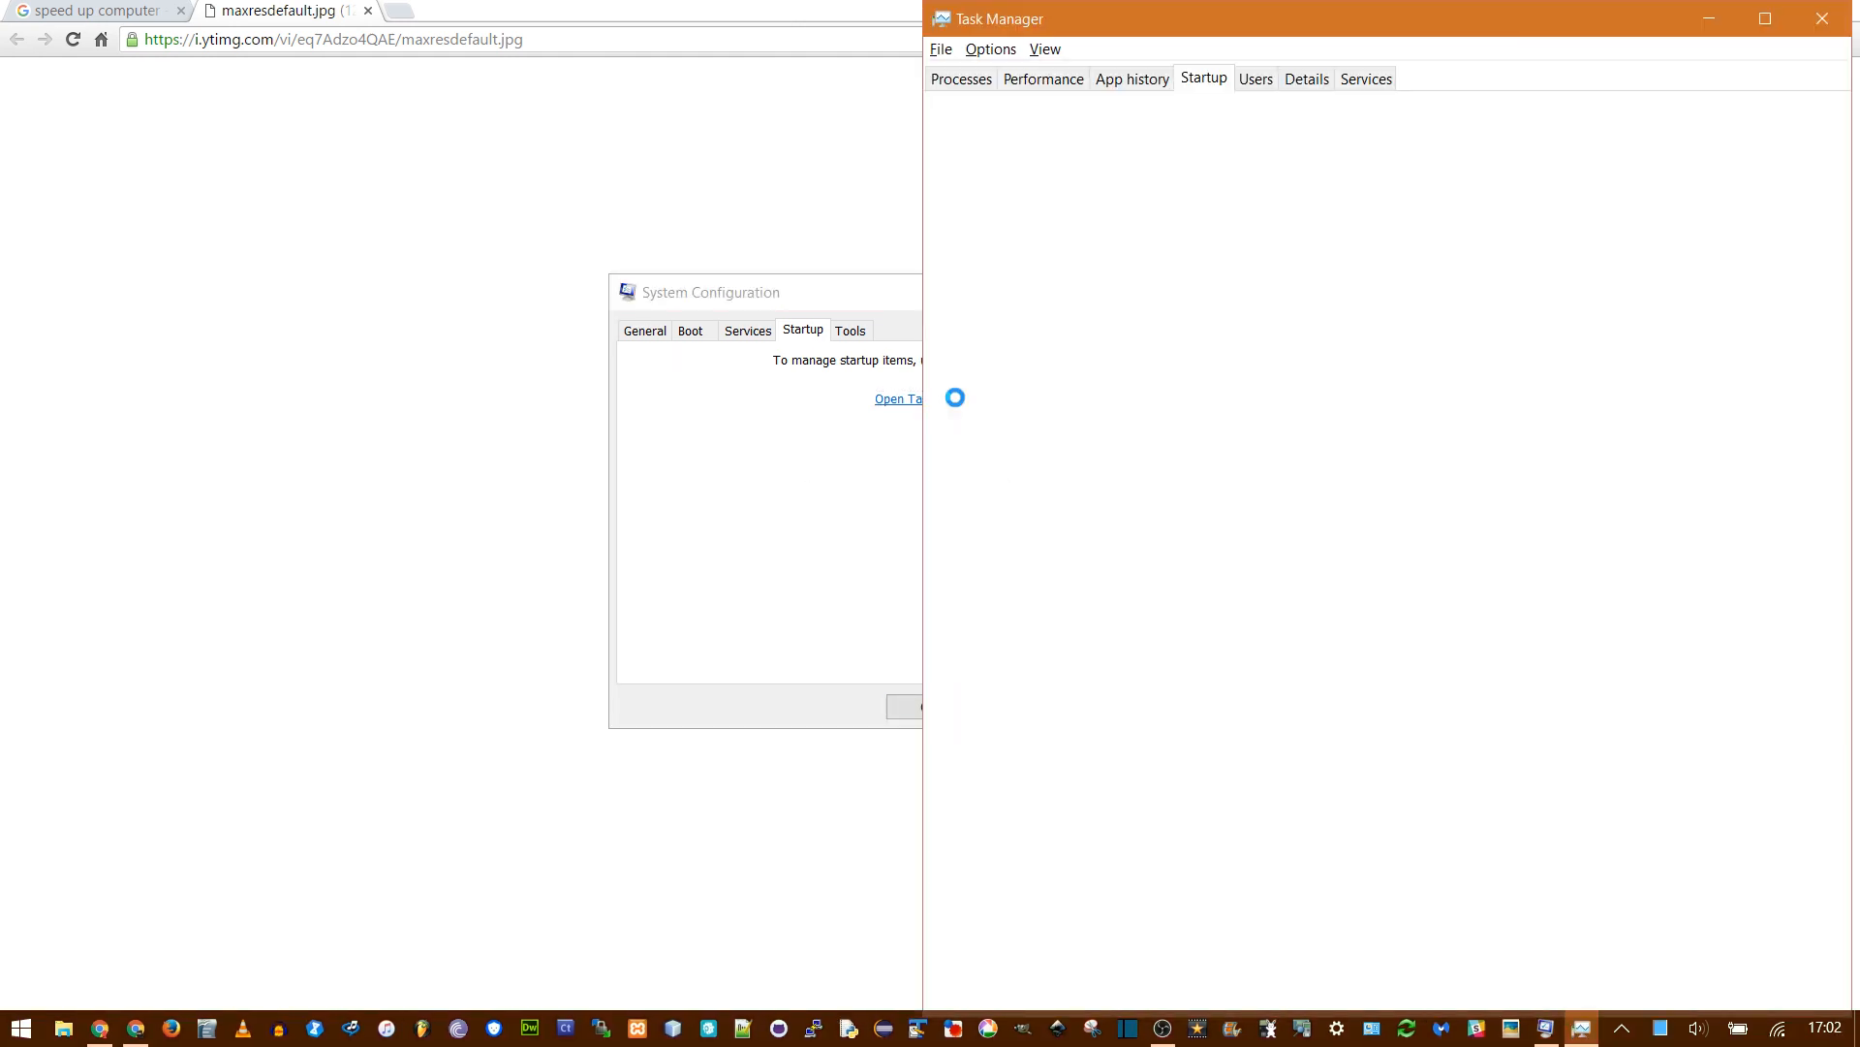
{"action": "left_click_drag", "start_coordinate": [879, 295], "coordinate": [489, 255]}
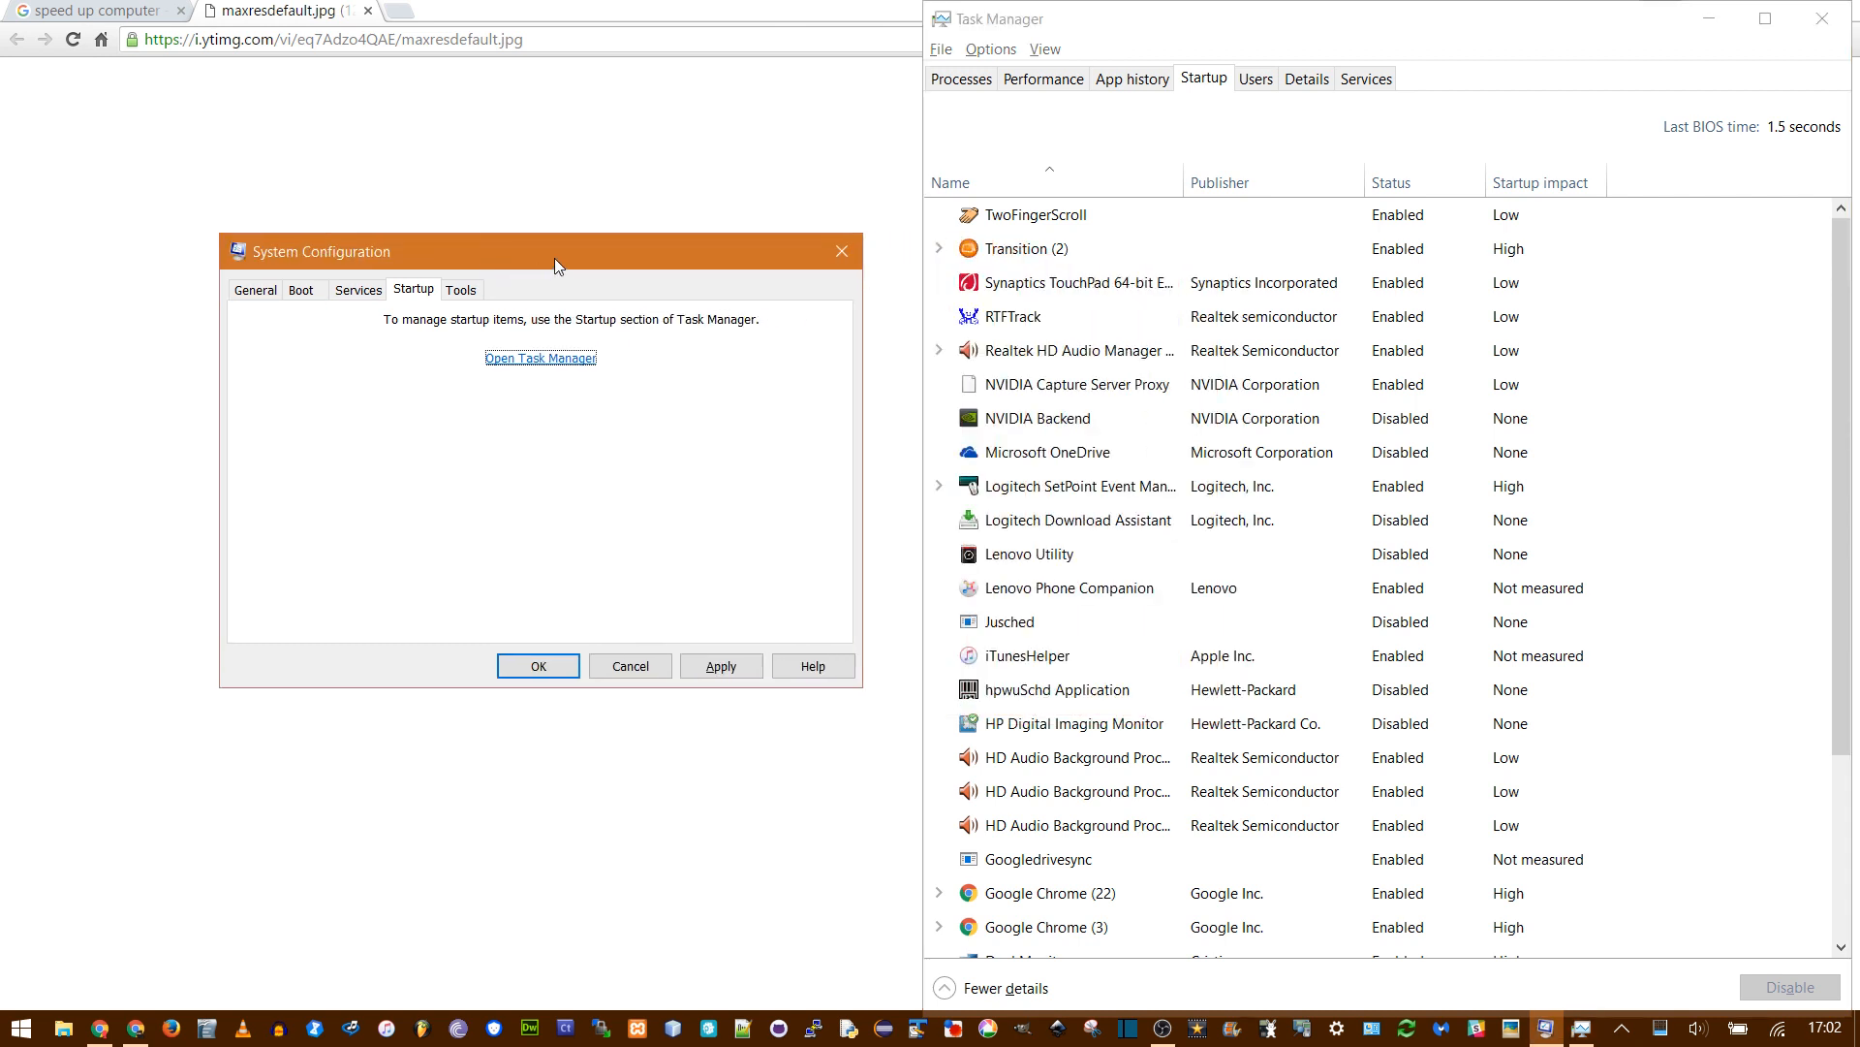
{"action": "left_click", "coordinate": [555, 670]}
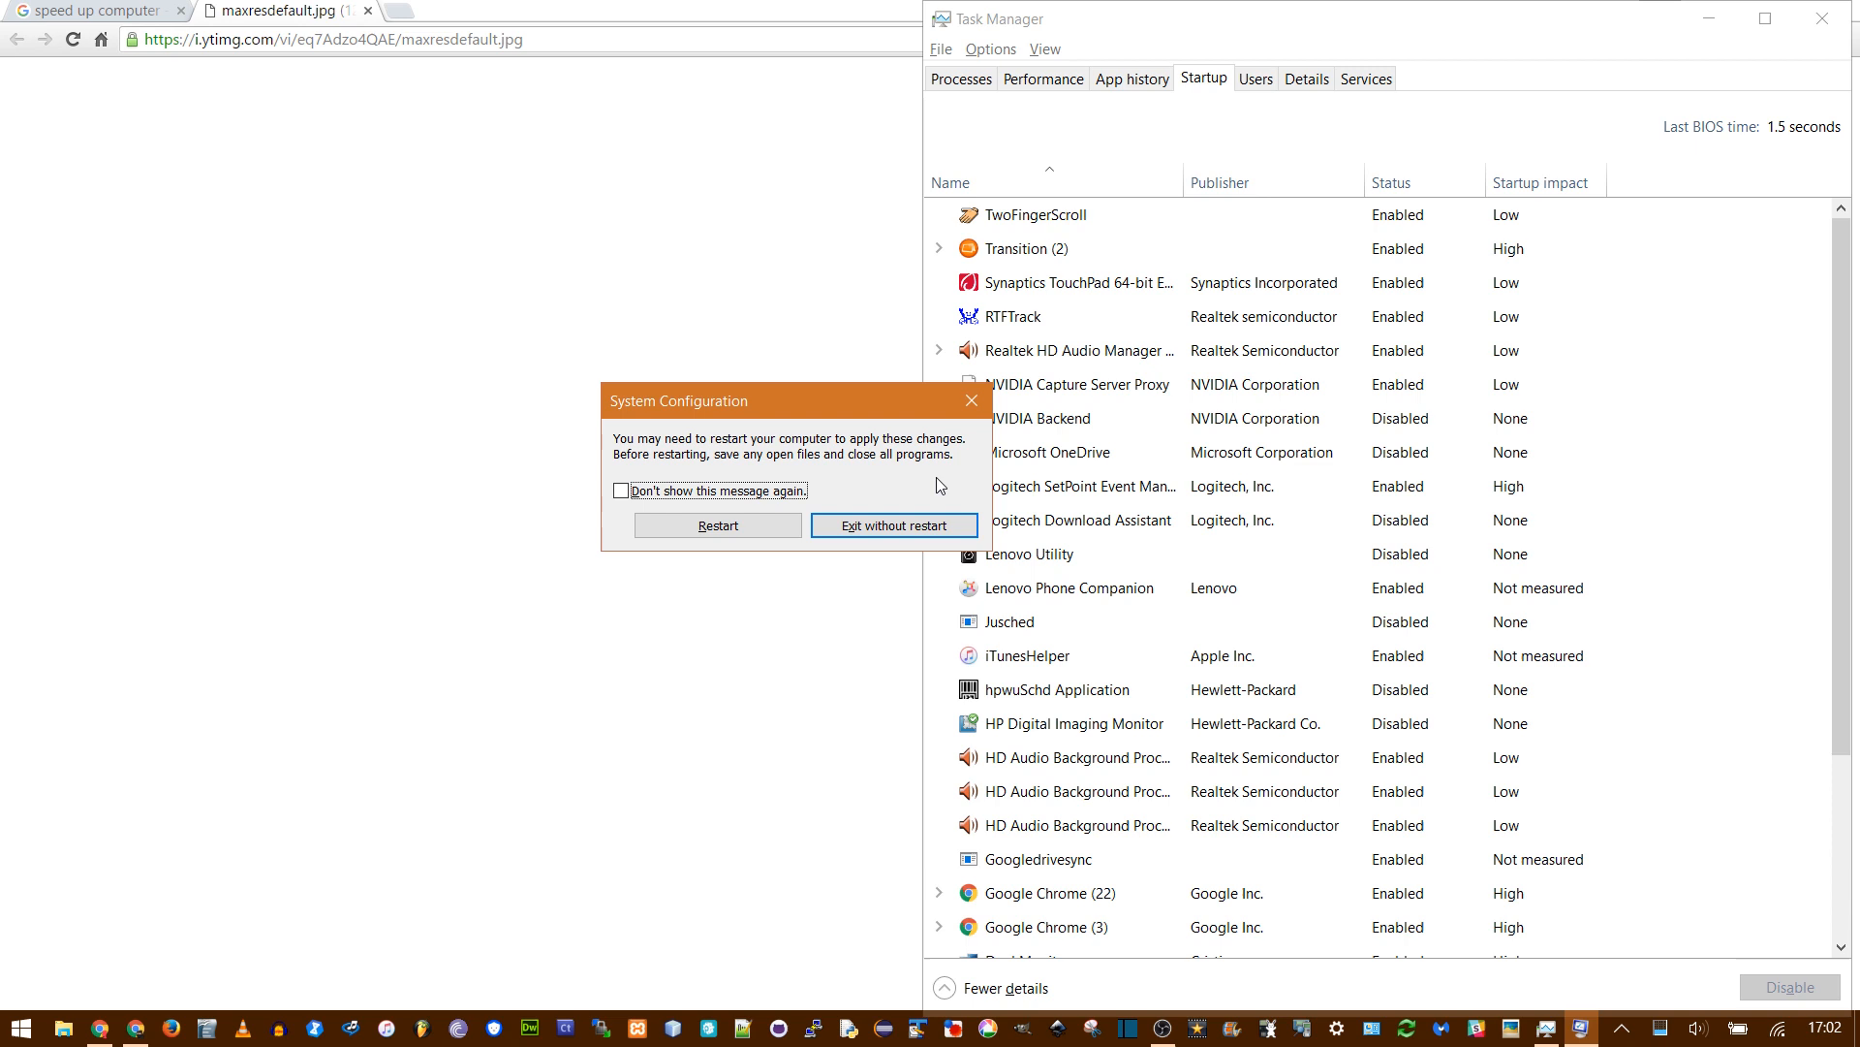
{"action": "left_click", "coordinate": [907, 529]}
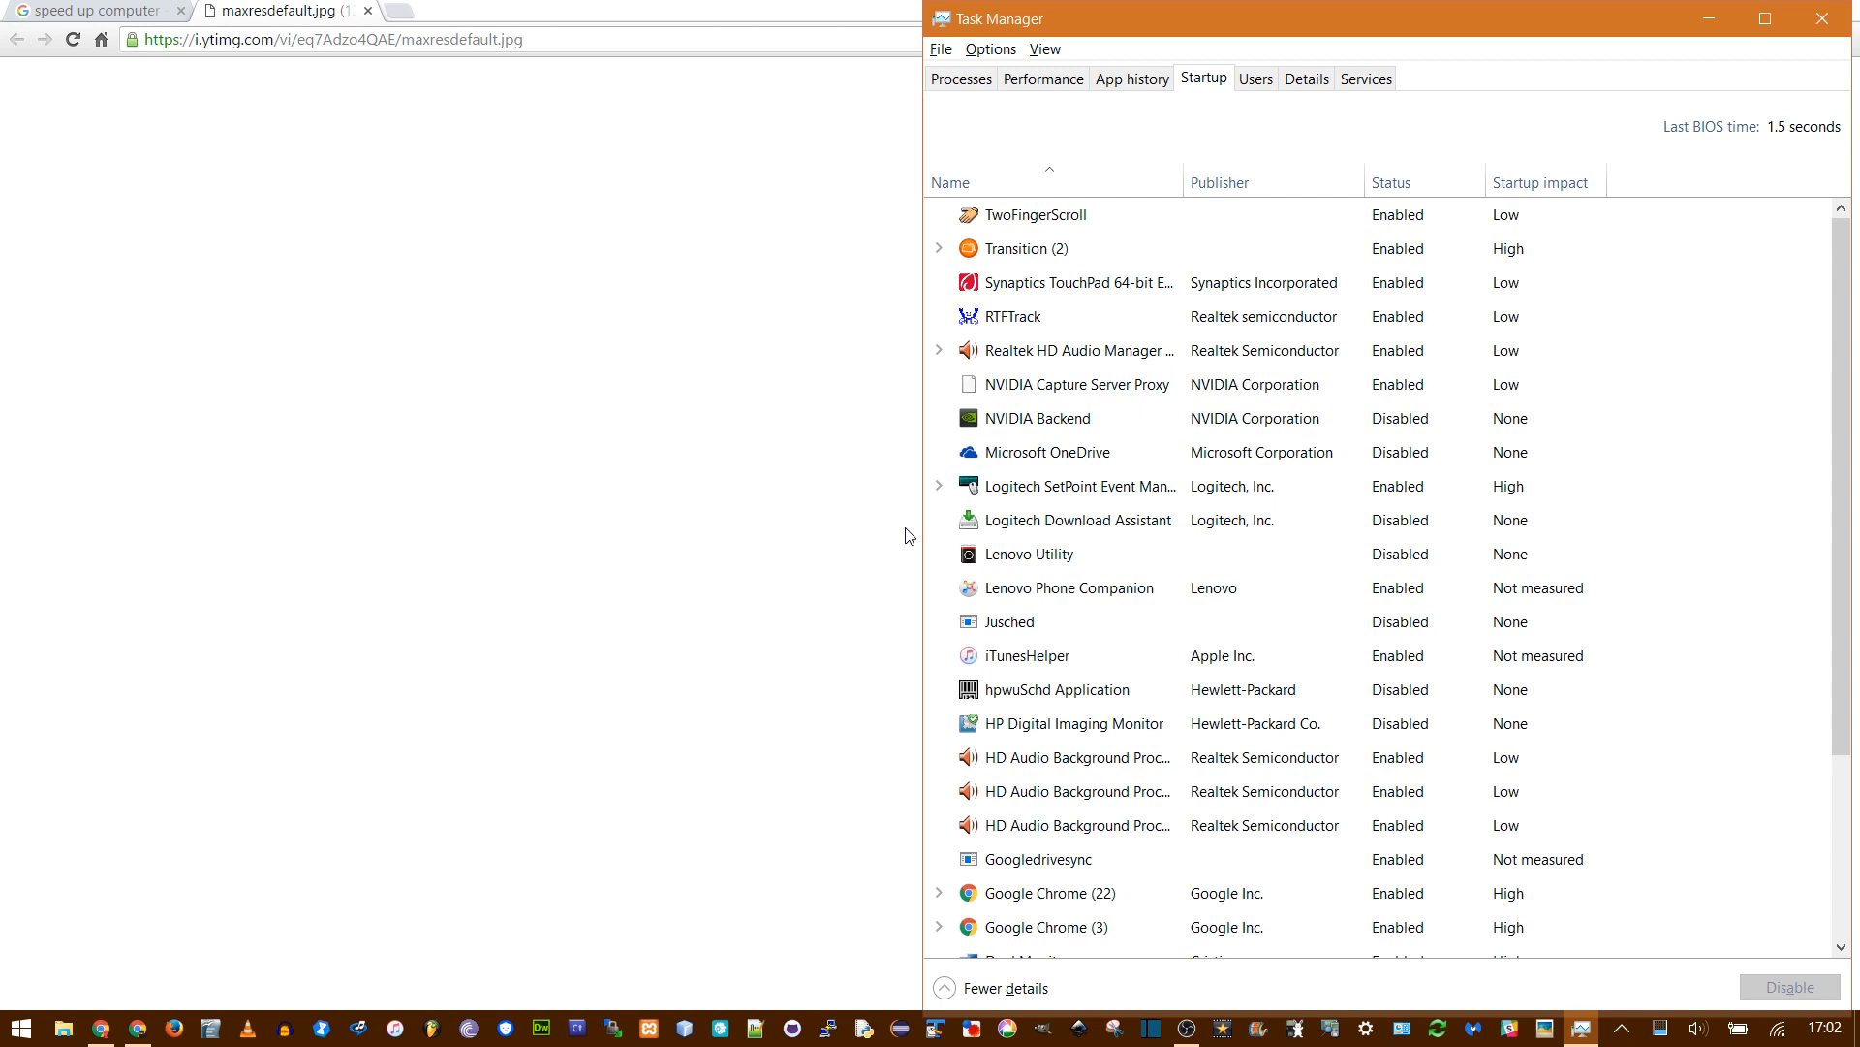
Disable Lenovo Phone Companion and iTunesHelper startup items, sorted by name.
{"action": "left_click", "coordinate": [1121, 192]}
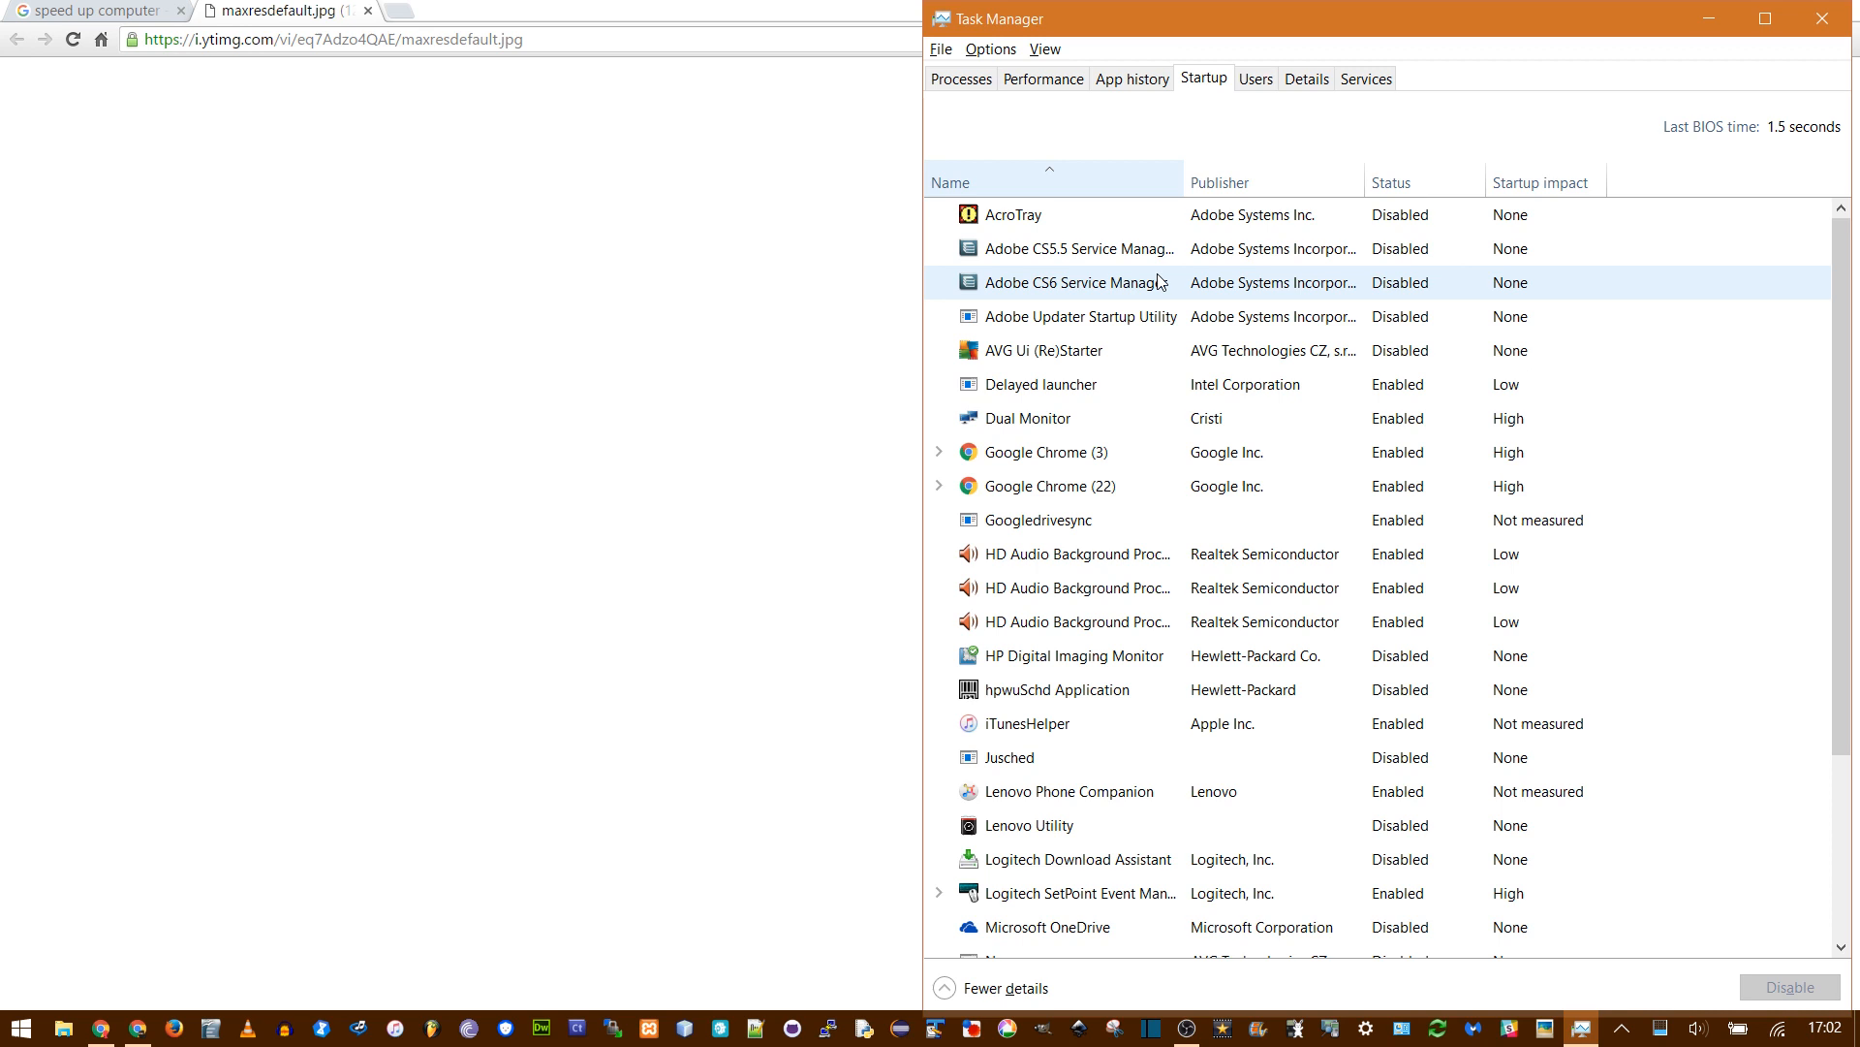
{"action": "left_click", "coordinate": [1116, 804]}
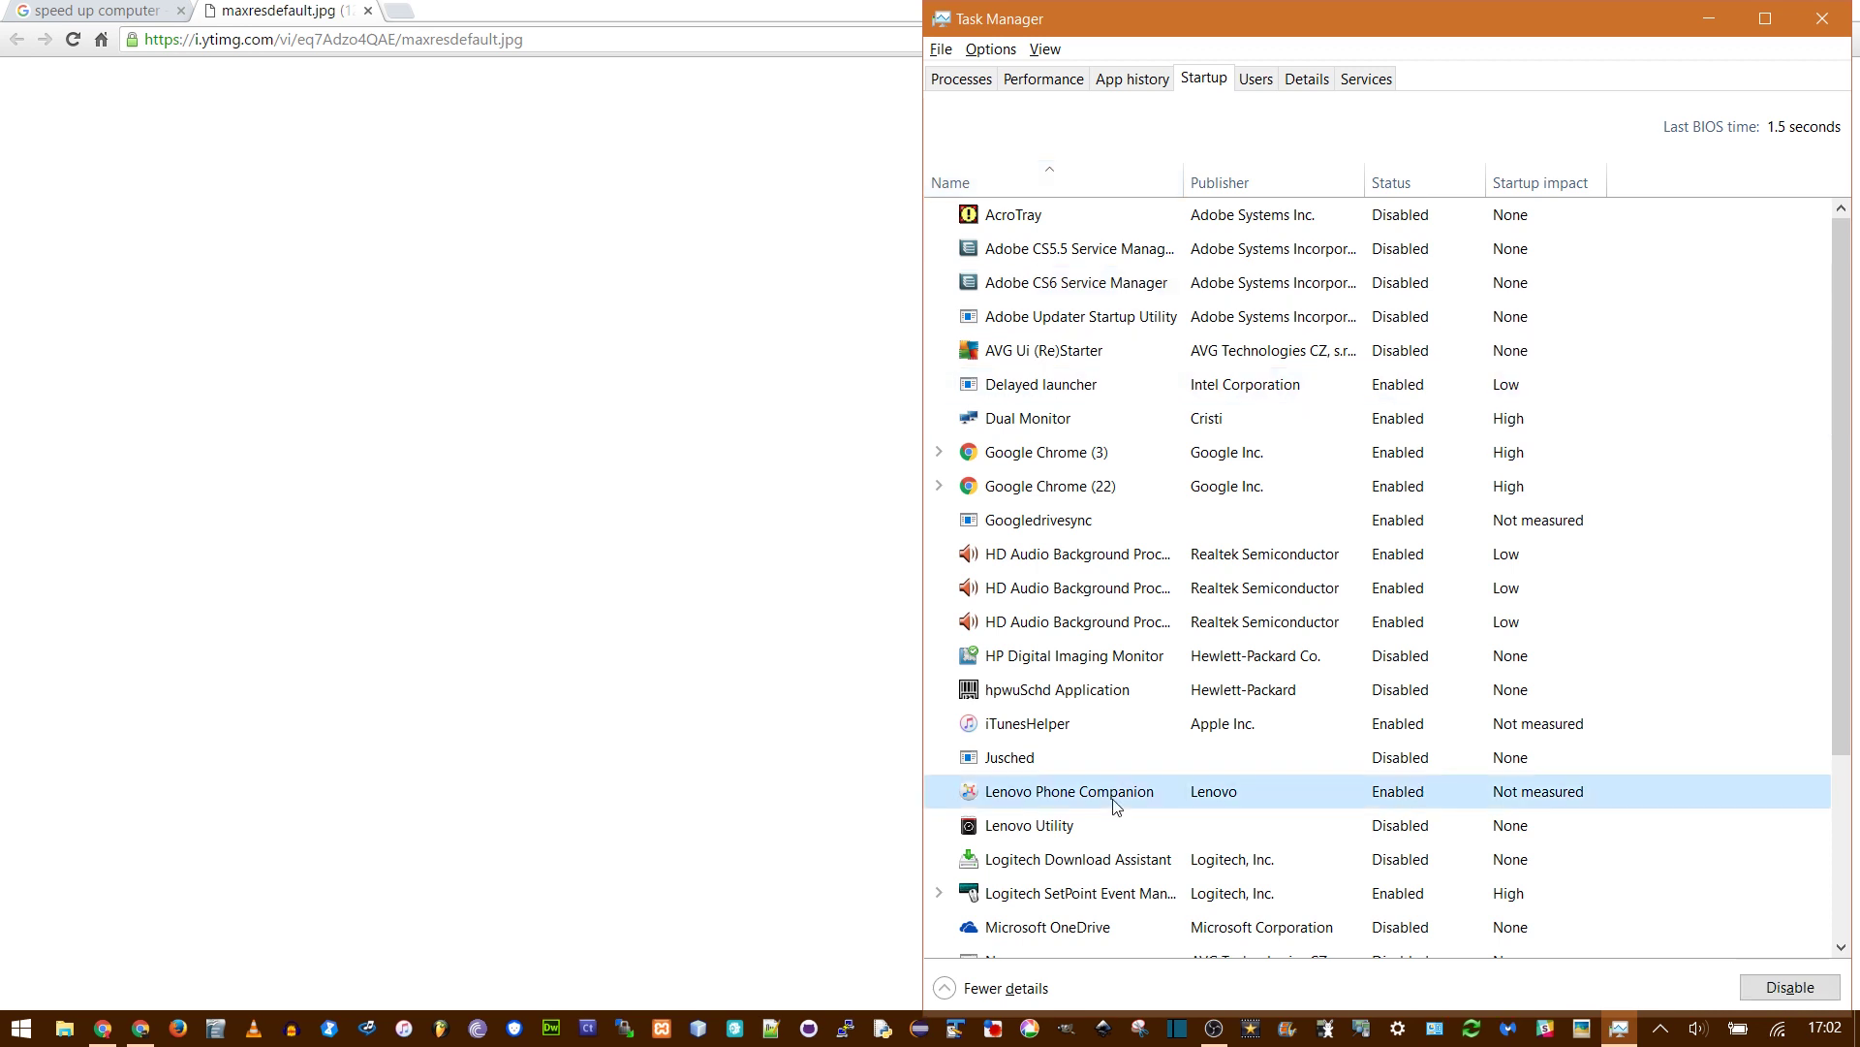
{"action": "left_click", "coordinate": [1791, 987]}
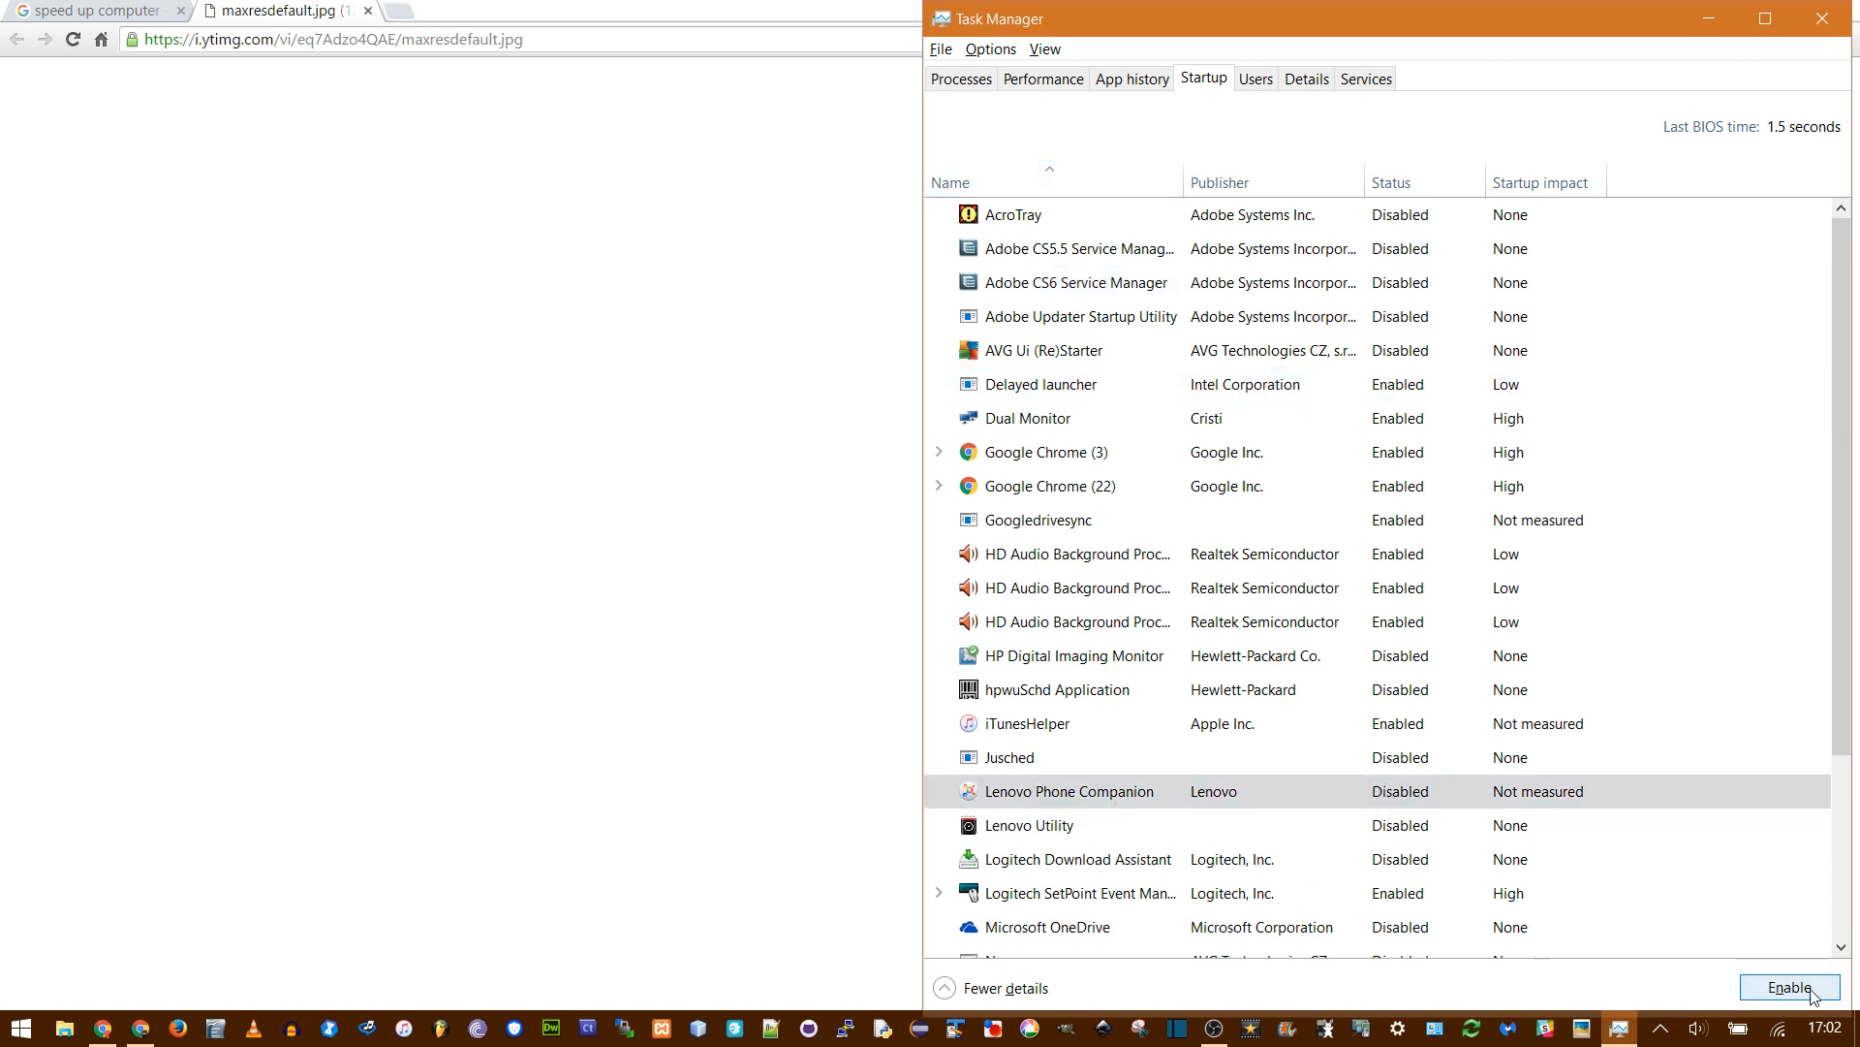
{"action": "left_click", "coordinate": [1177, 732]}
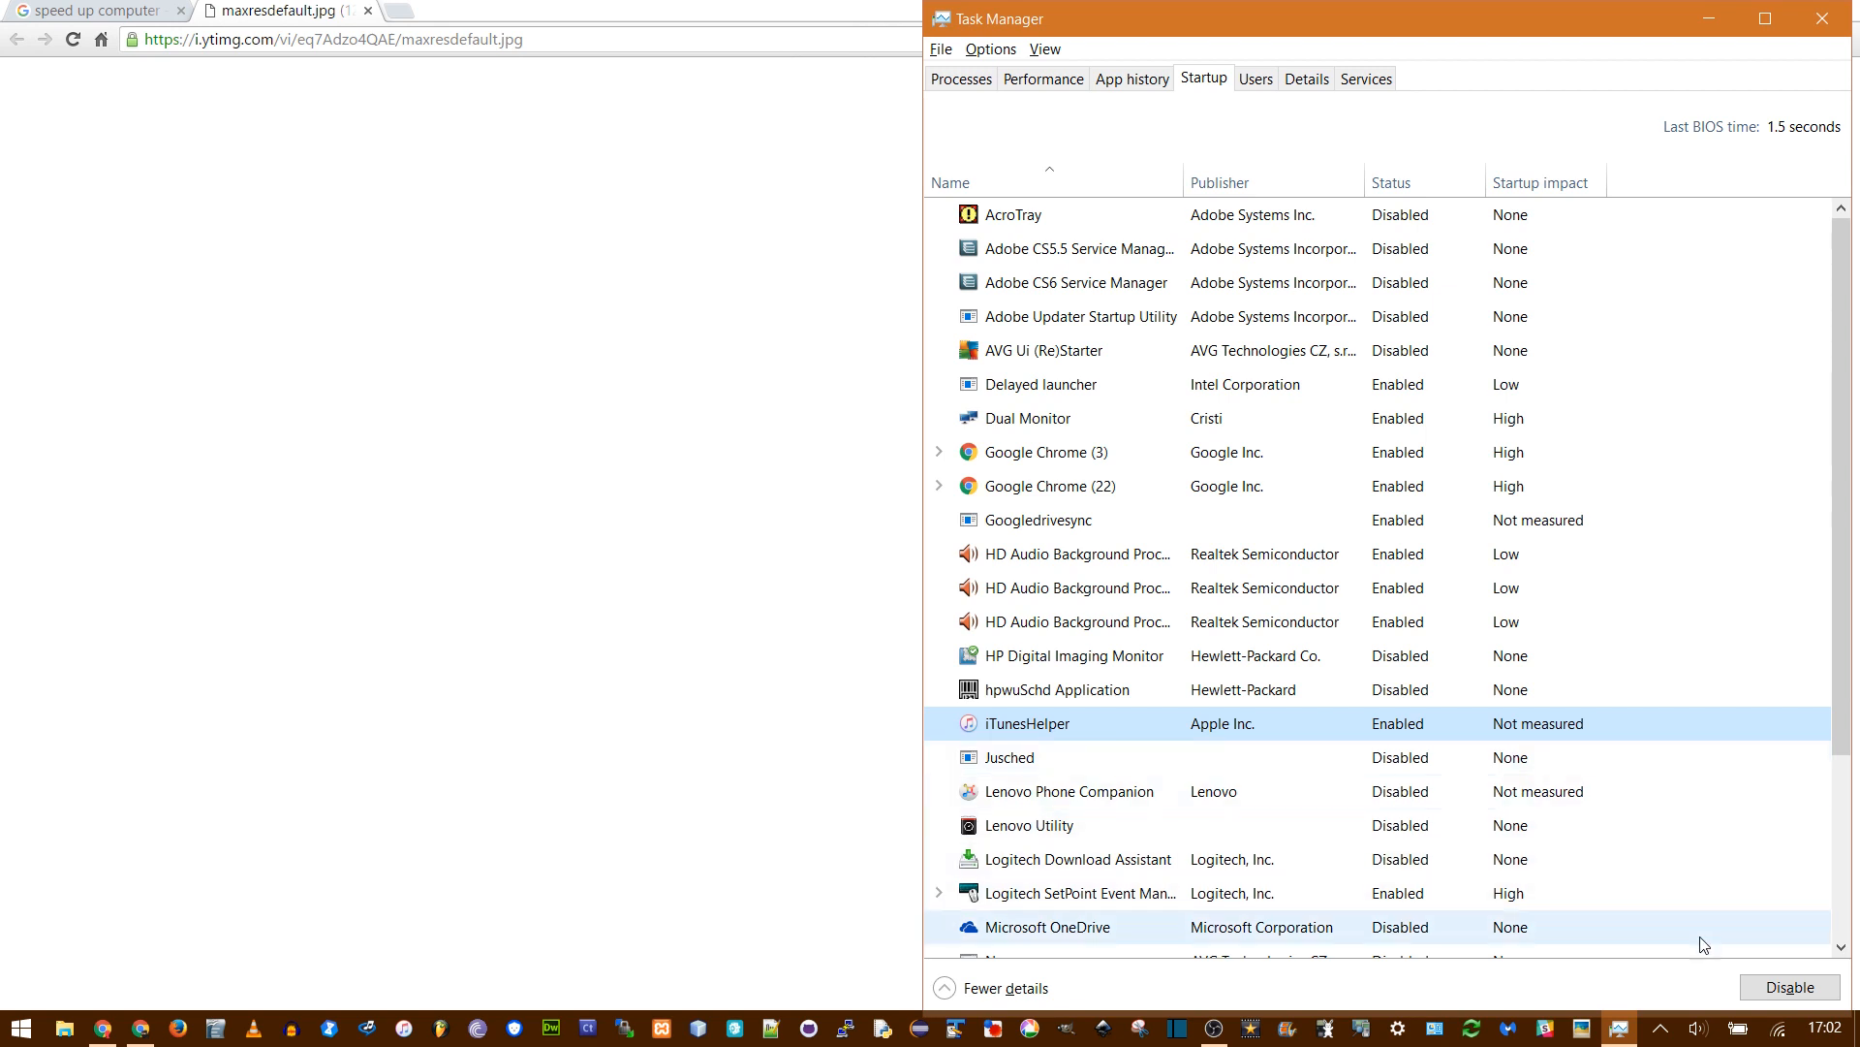
{"action": "left_click", "coordinate": [1791, 987]}
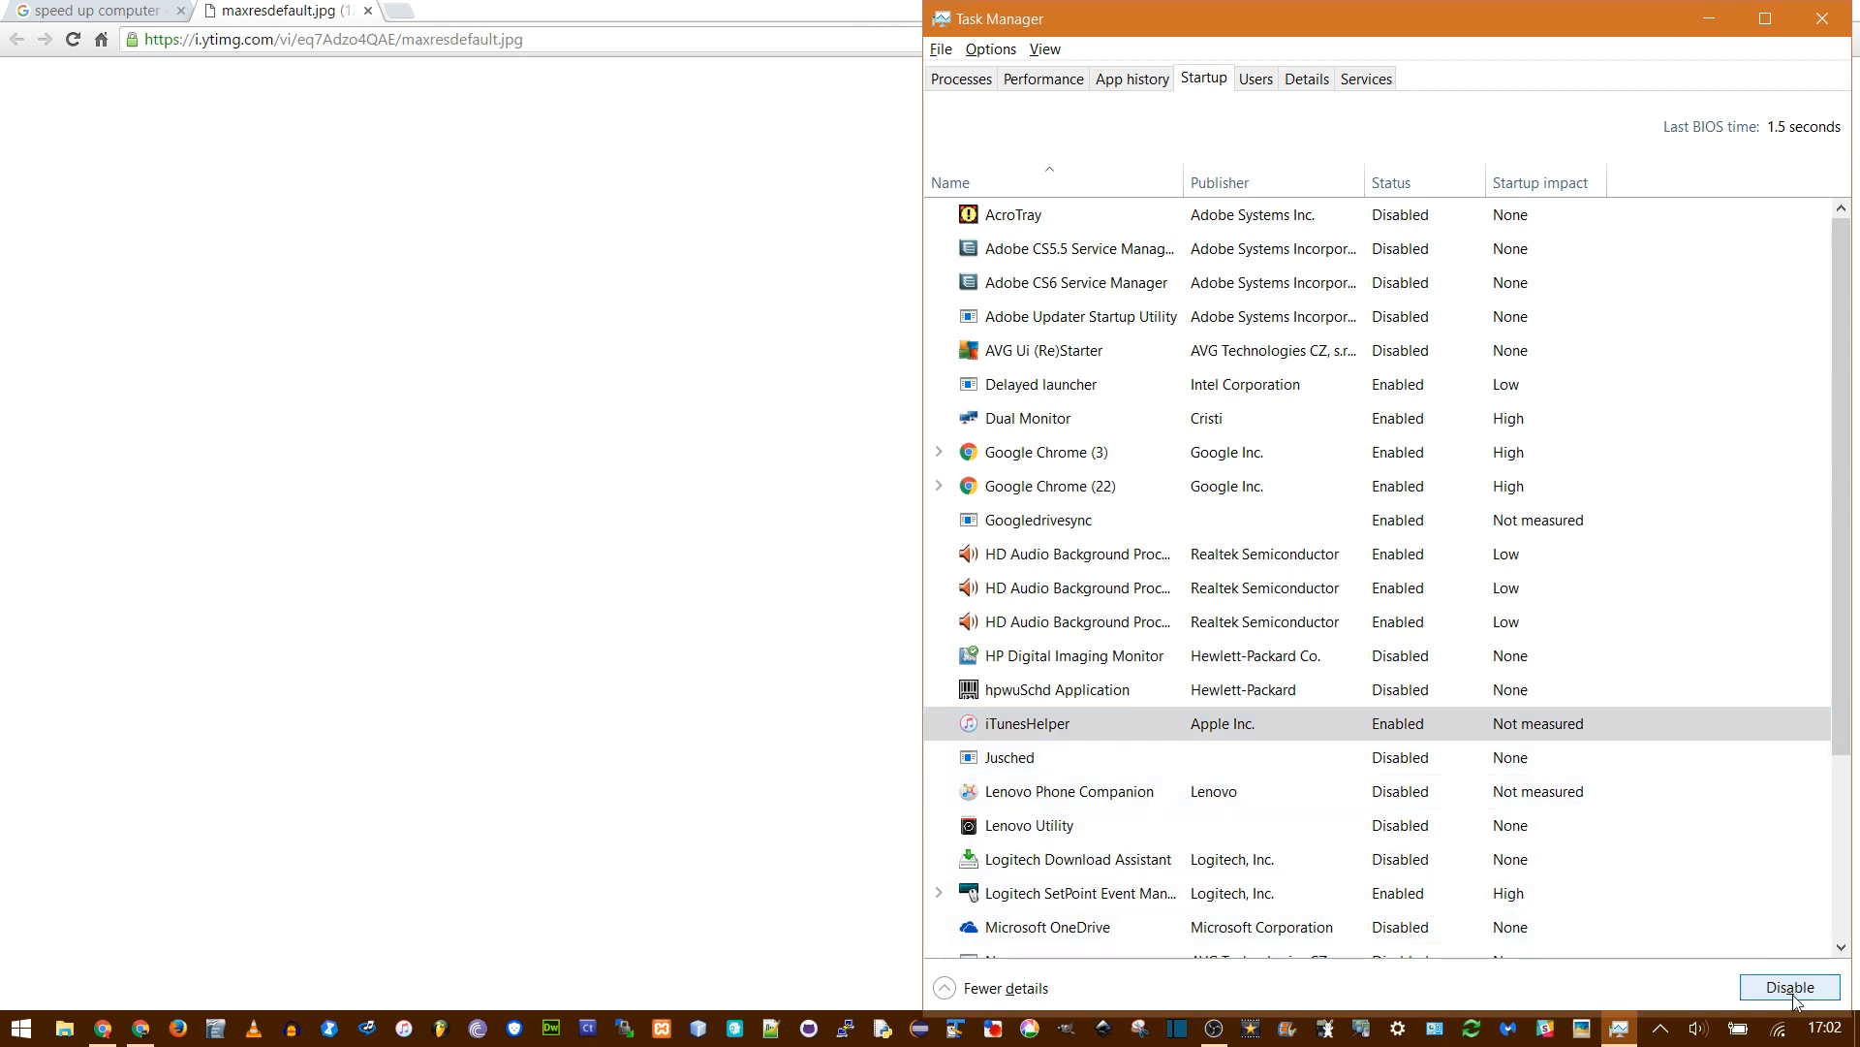
Group the startup apps by status and select the Adobe CS5.5 service entry.
{"action": "left_click", "coordinate": [1064, 185]}
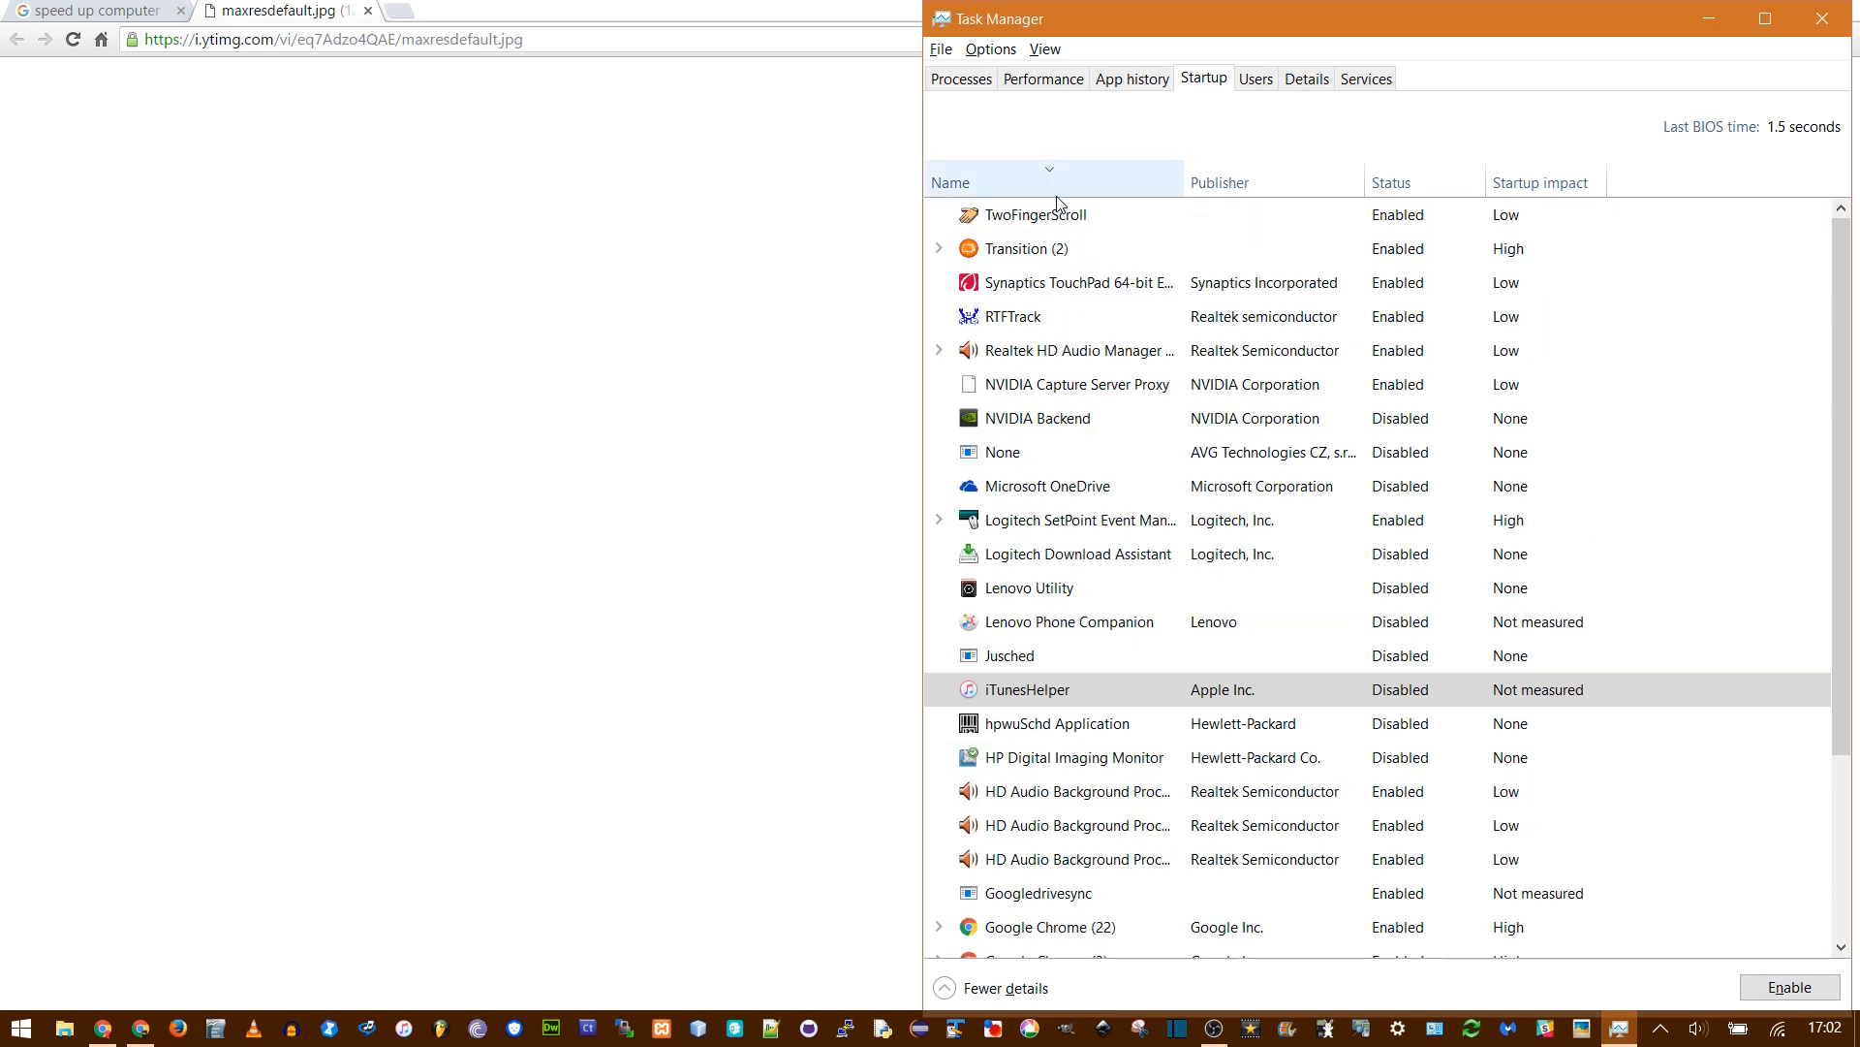
{"action": "left_click", "coordinate": [1450, 187]}
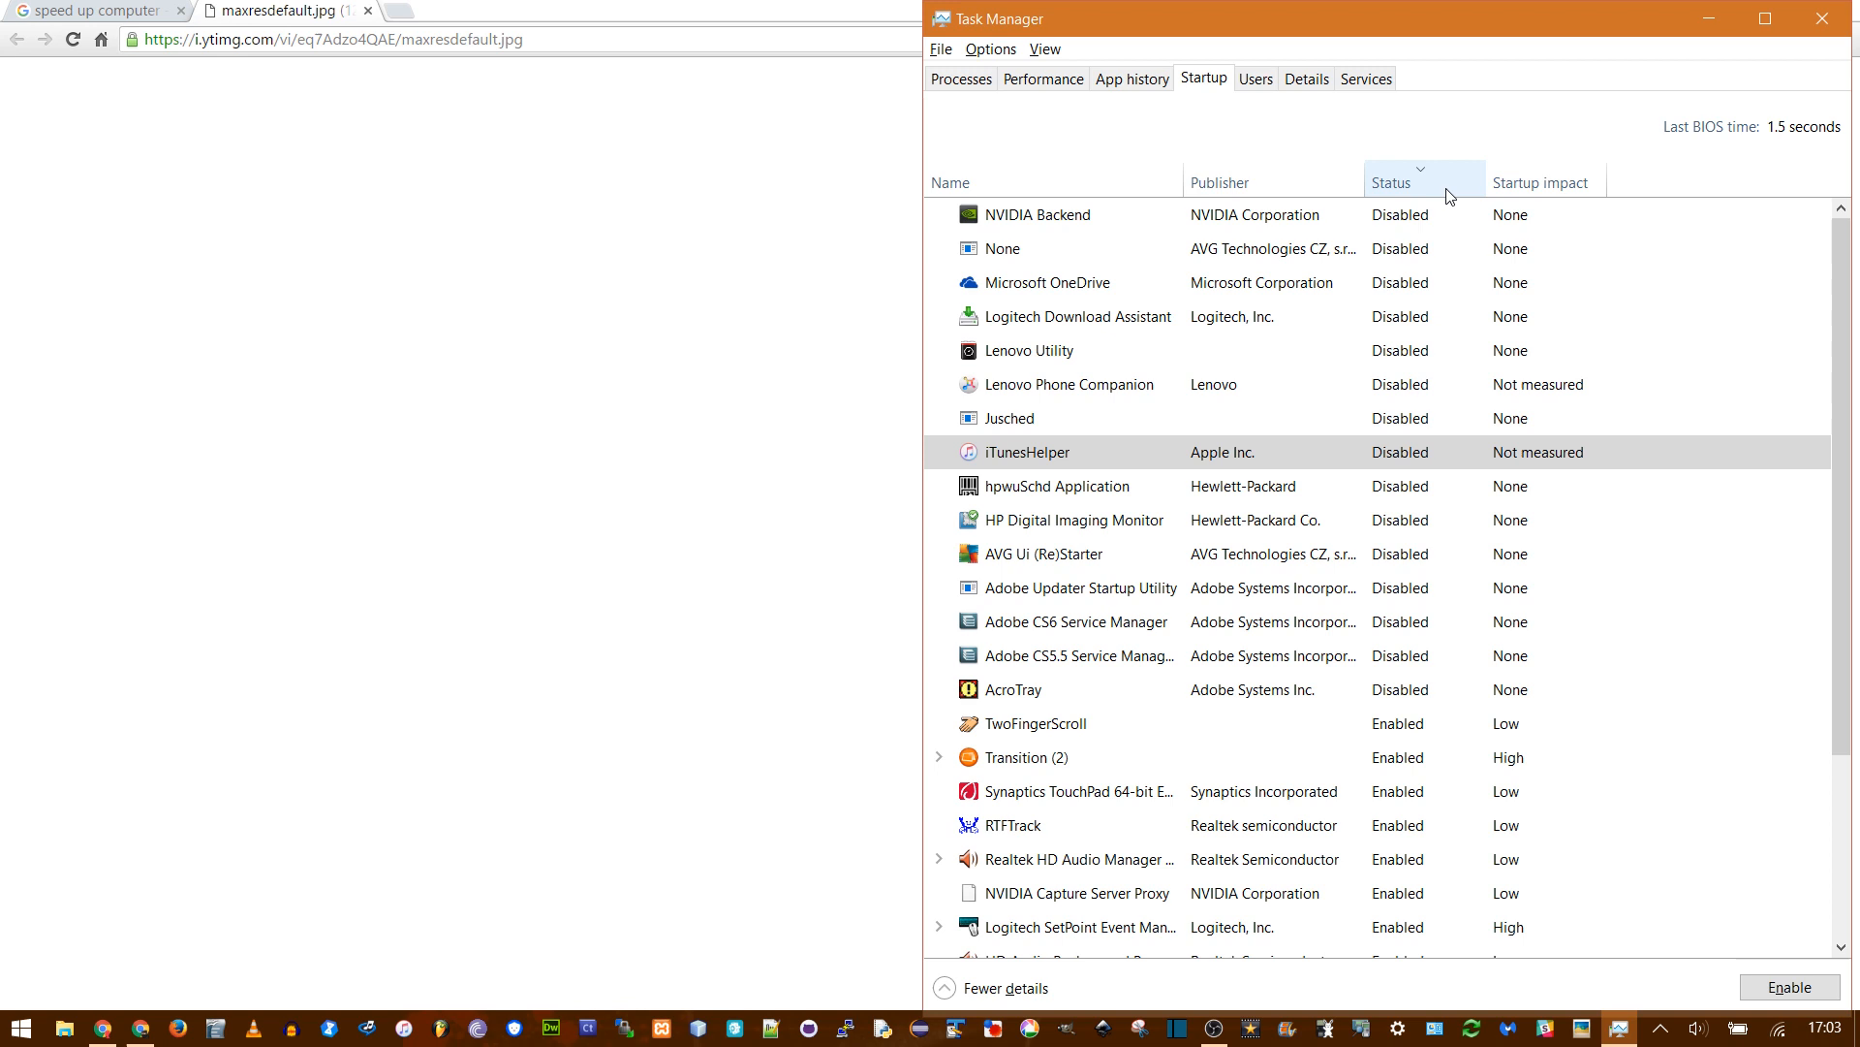
{"action": "left_click", "coordinate": [1409, 658]}
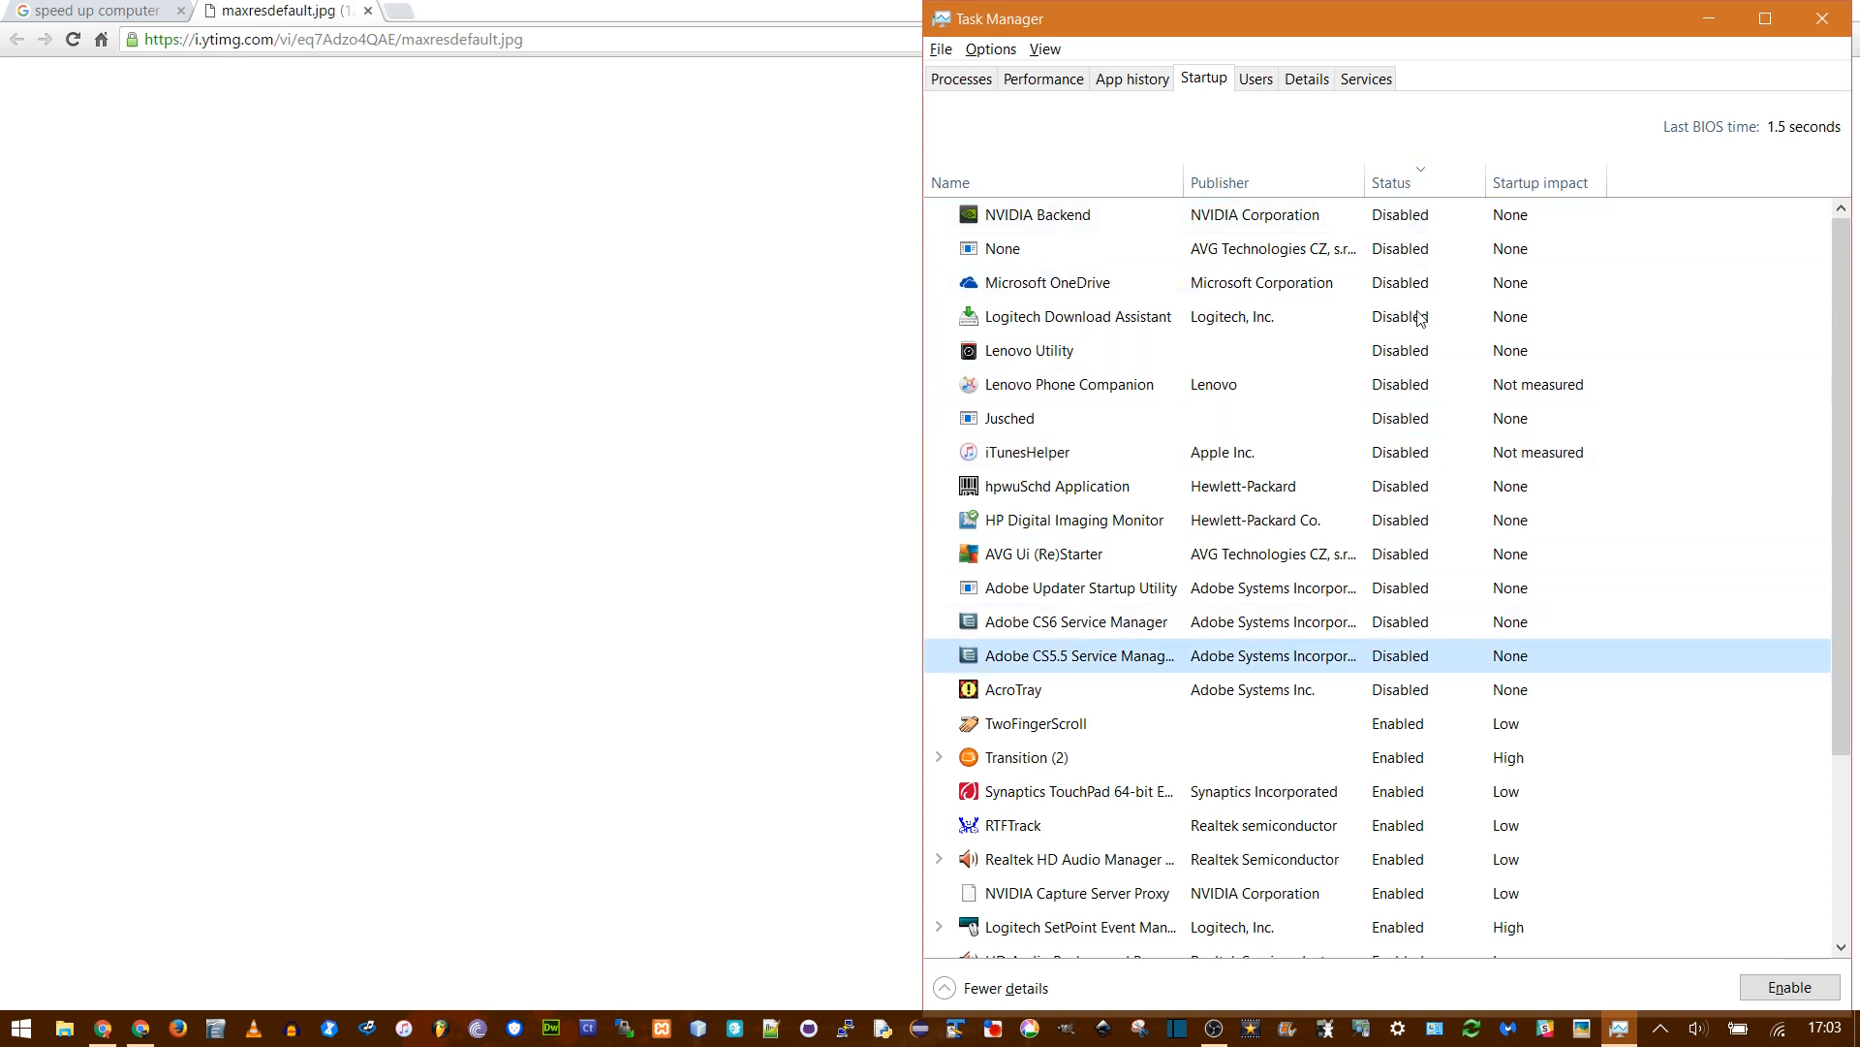
{"action": "scroll", "coordinate": [1402, 647], "scroll_direction": "down", "scroll_amount": 3}
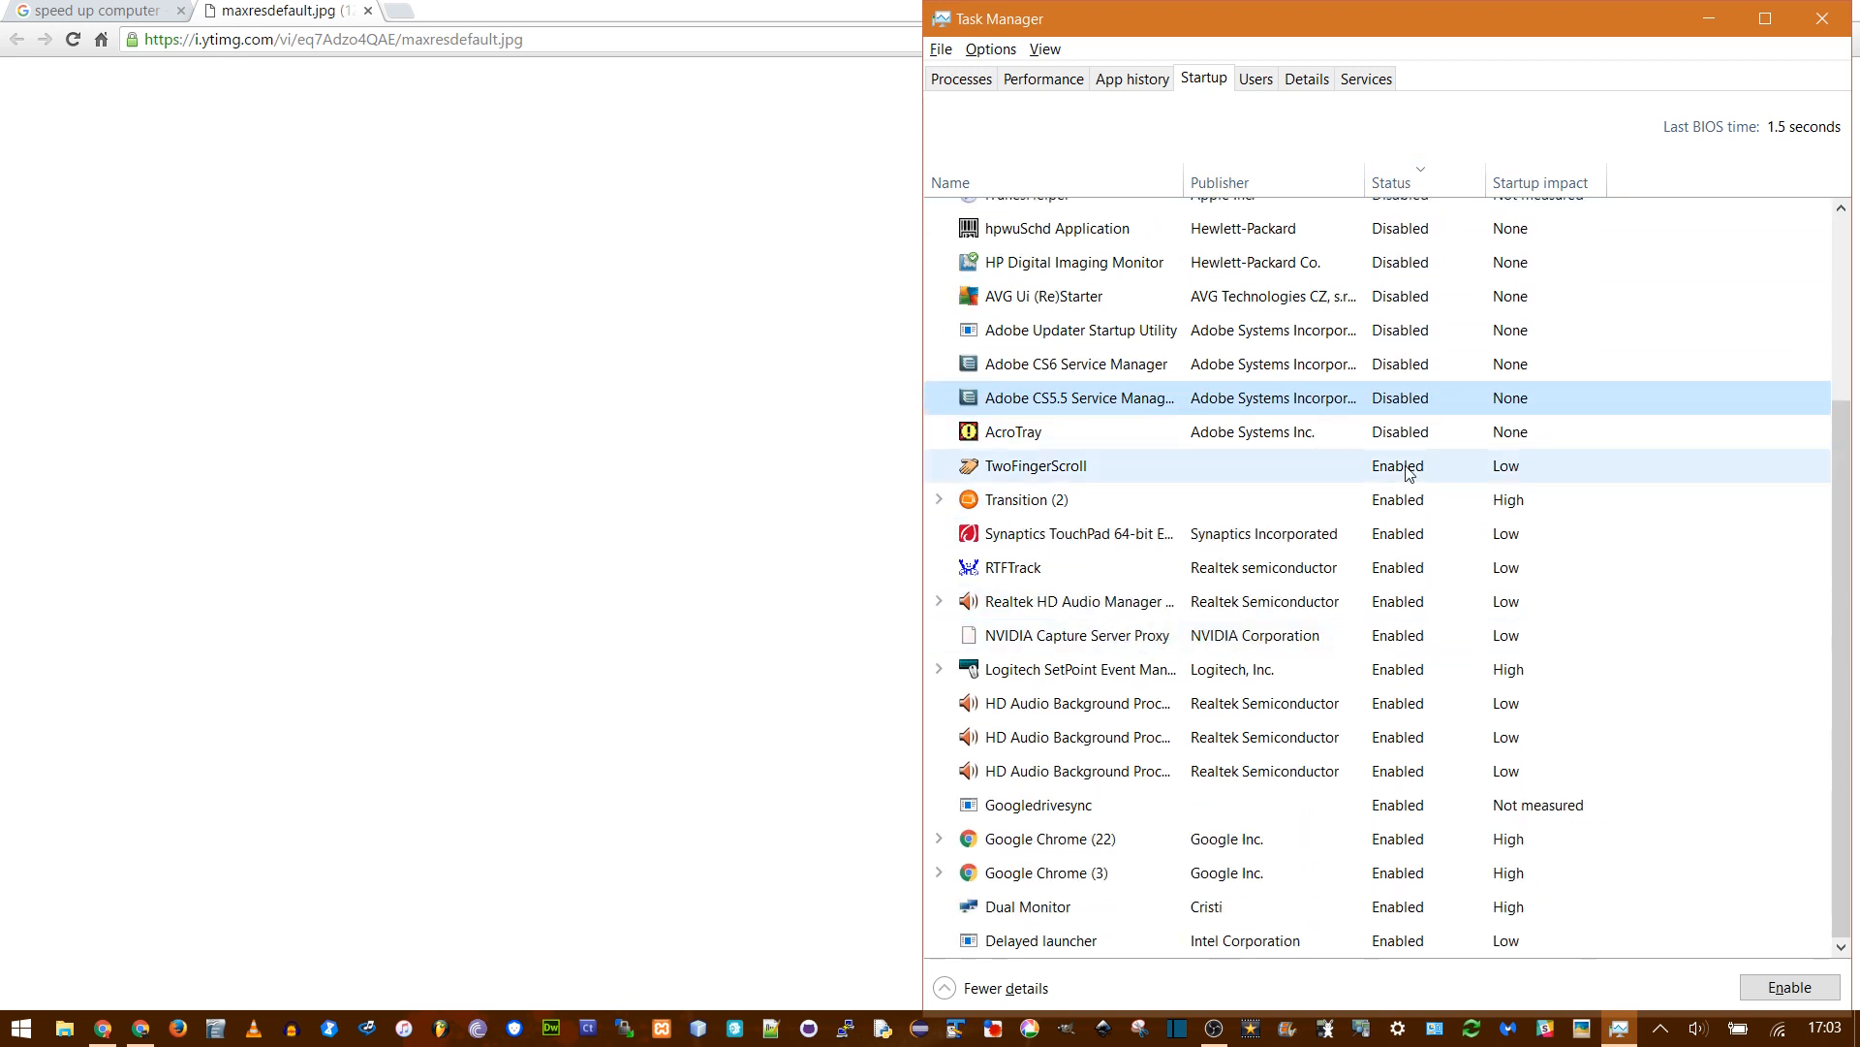